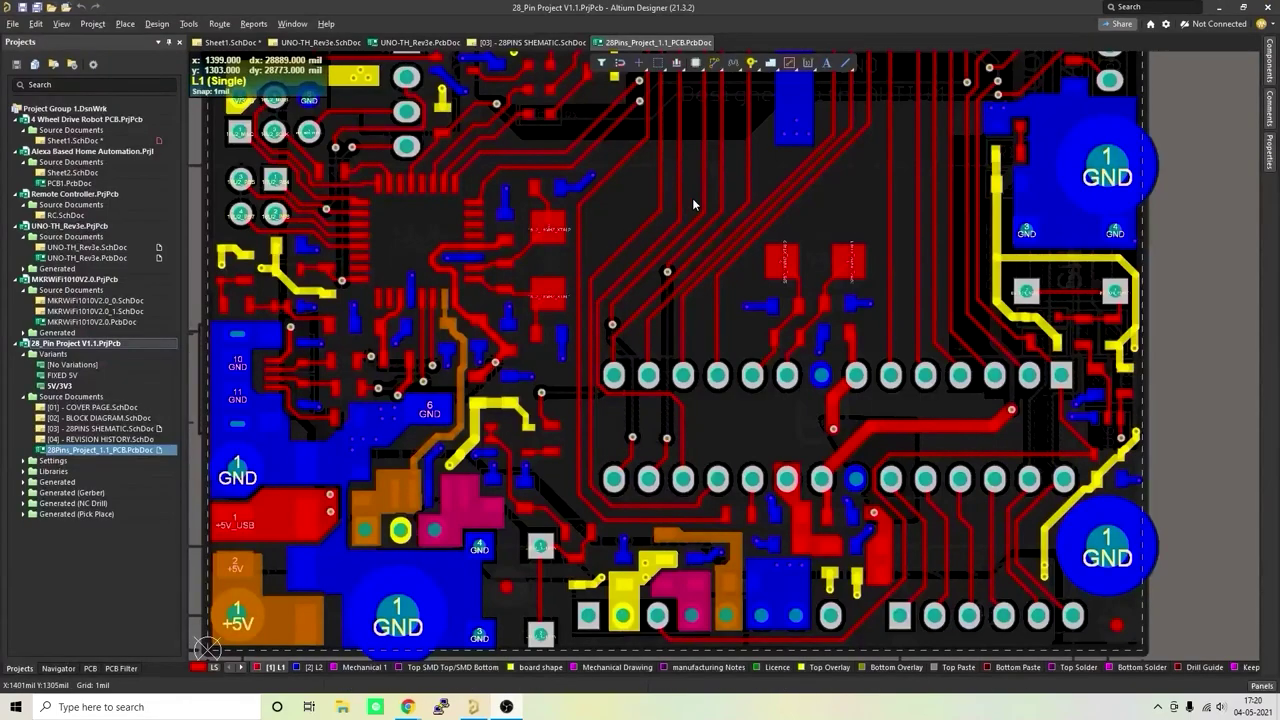
# Pan the schematic and orbit the 3D board to a face-on view.
pyautogui.moveTo(692, 198); pyautogui.dragTo(699, 365, button='right')
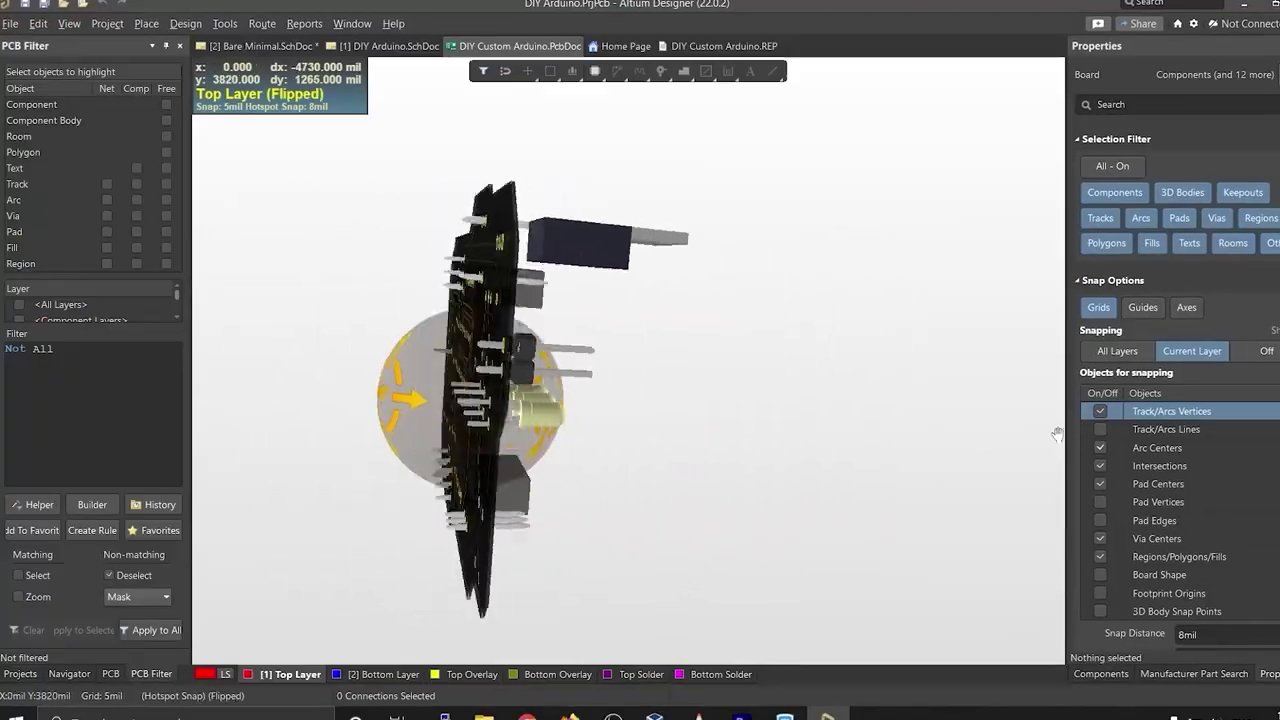
pyautogui.moveTo(1057, 433)
pyautogui.keyDown('shift'); pyautogui.mouseDown(button='right')
pyautogui.moveTo(1263, 396)
pyautogui.moveTo(1278, 543)
pyautogui.mouseUp(button='right'); pyautogui.keyUp('shift')
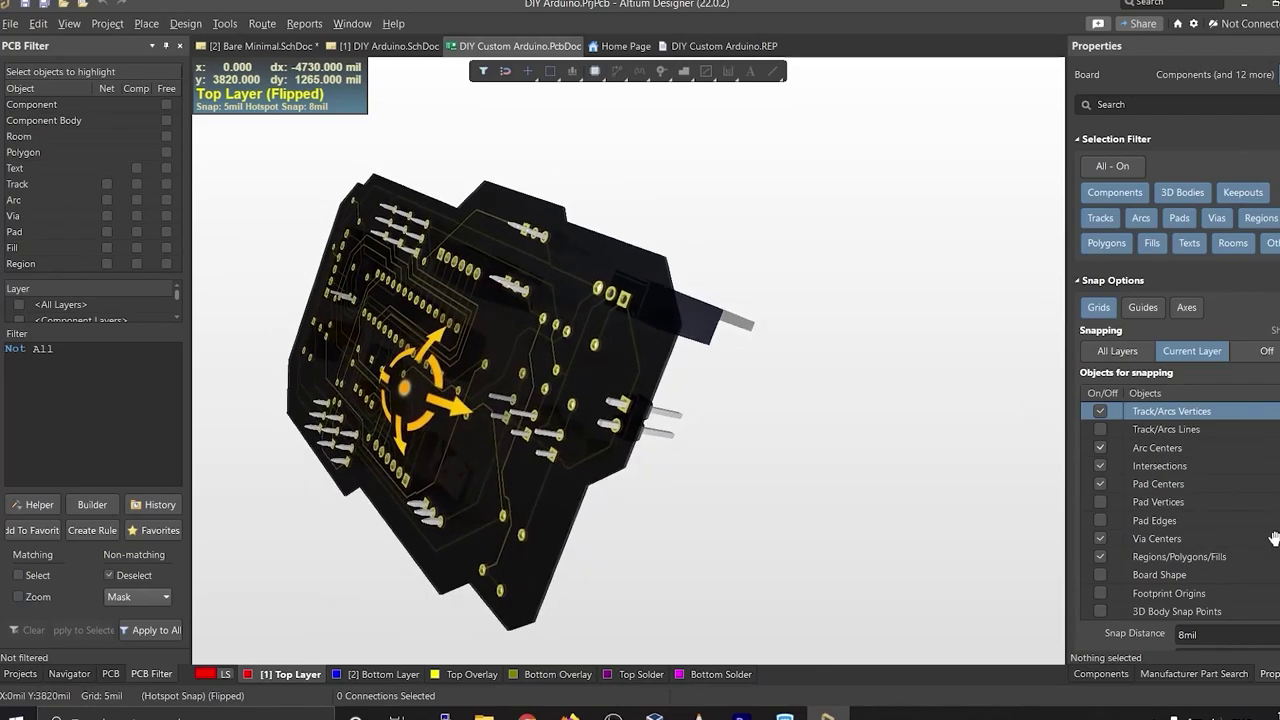
pyautogui.keyDown('shift'); pyautogui.moveTo(1205, 407); pyautogui.dragTo(1100, 430, button='right'); pyautogui.keyUp('shift')
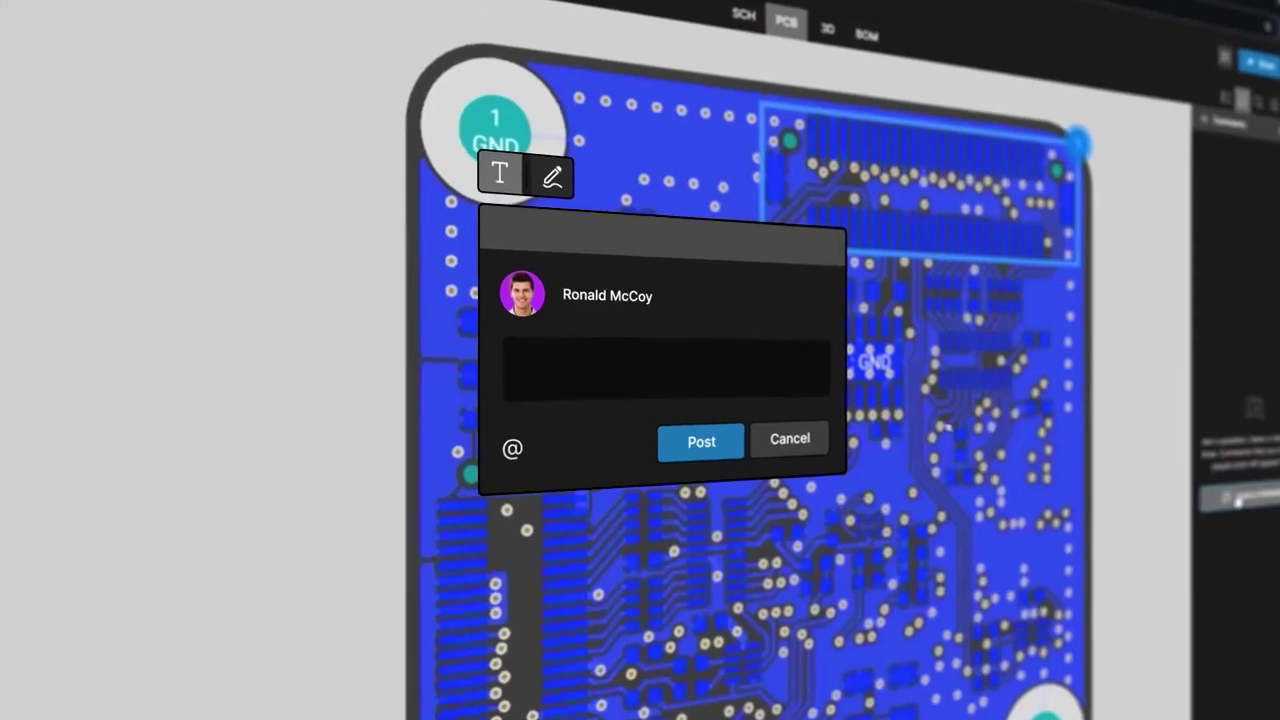
# Post a comment about outdated 3D models, then reply 'Done, components has been updated.'.
pyautogui.write('These components have an outrated 3D model. The schematic has changed, so update them to the new revision on th')
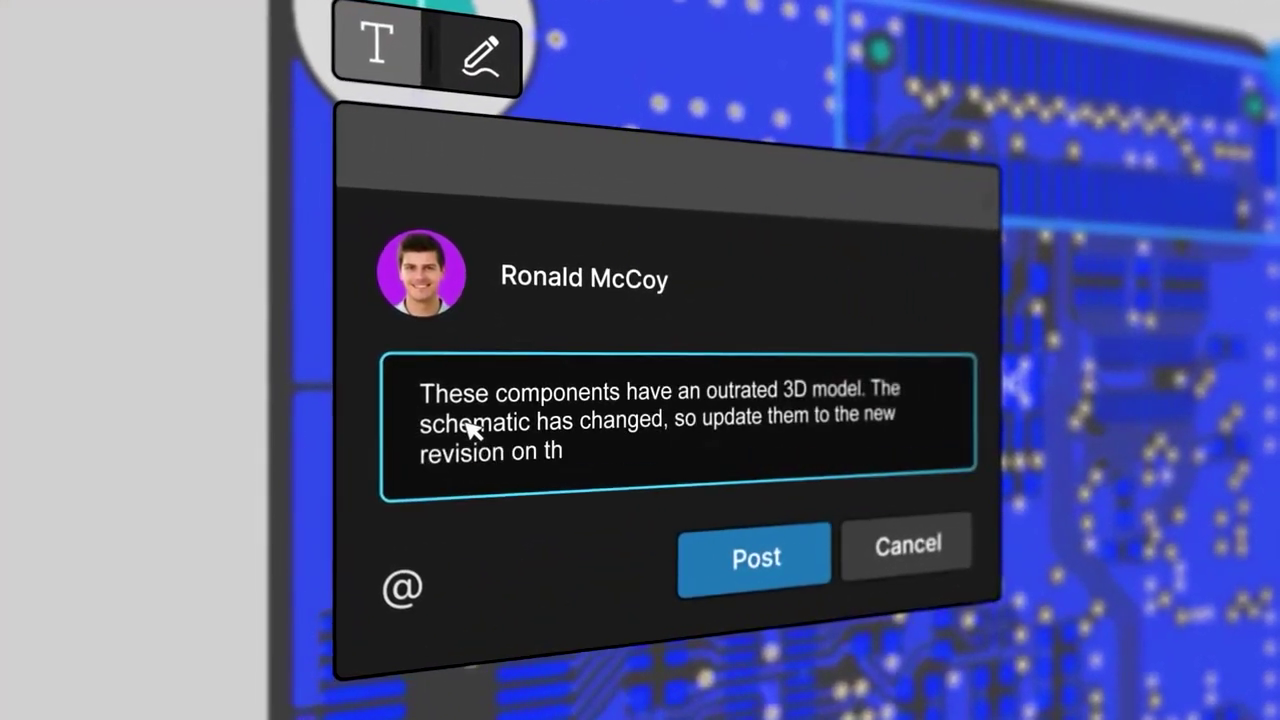
pyautogui.write('e PCB.')
pyautogui.click(720, 530)
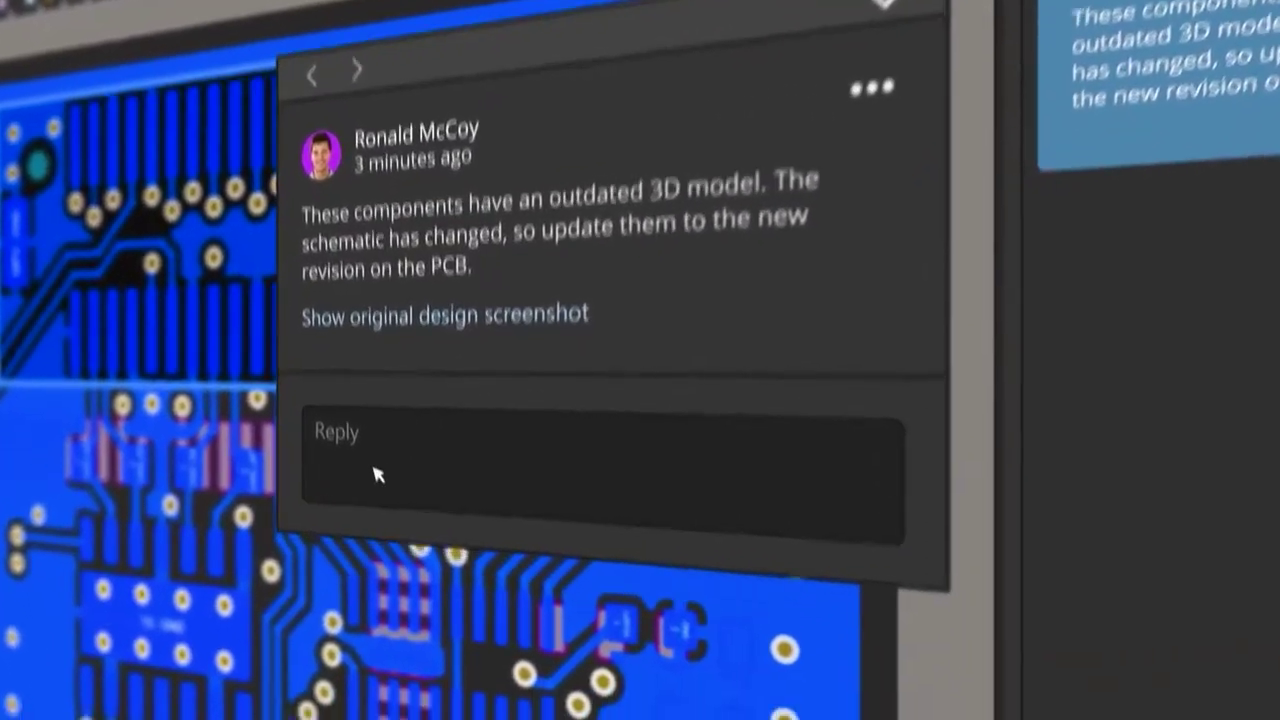
pyautogui.click(380, 525)
pyautogui.write('Done, comp')
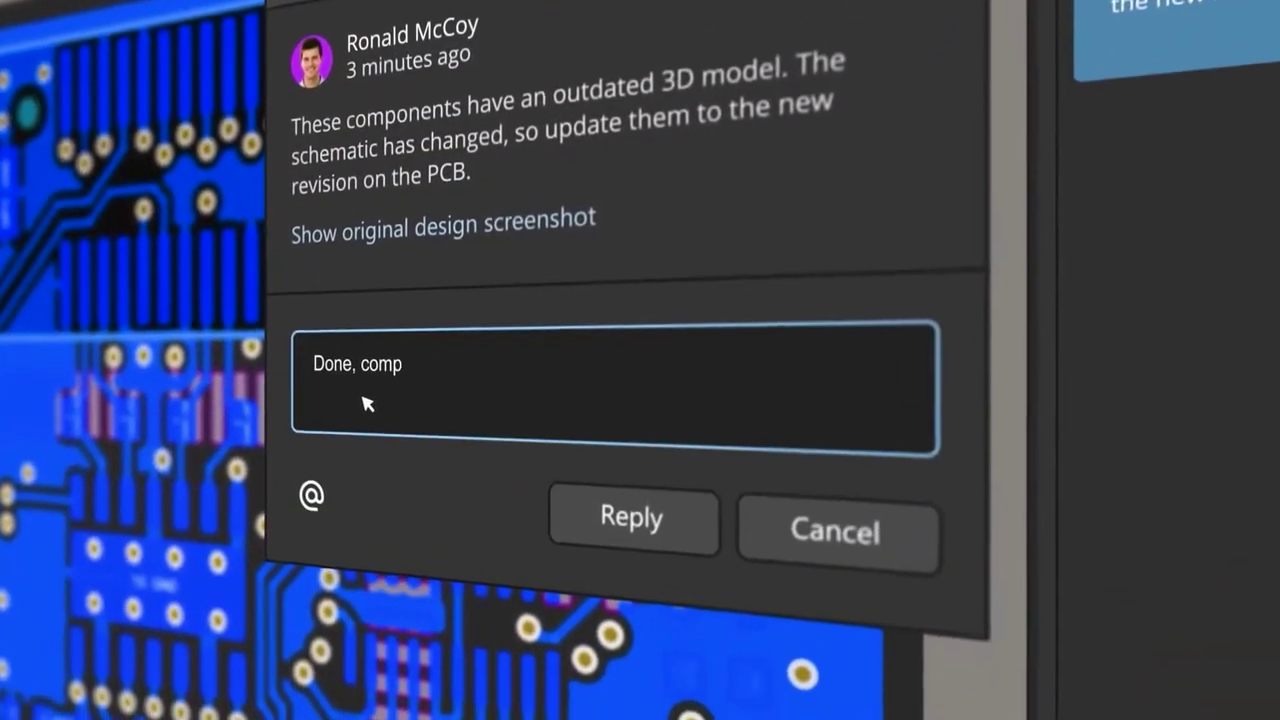
pyautogui.write("onents has been updated. How's this?")
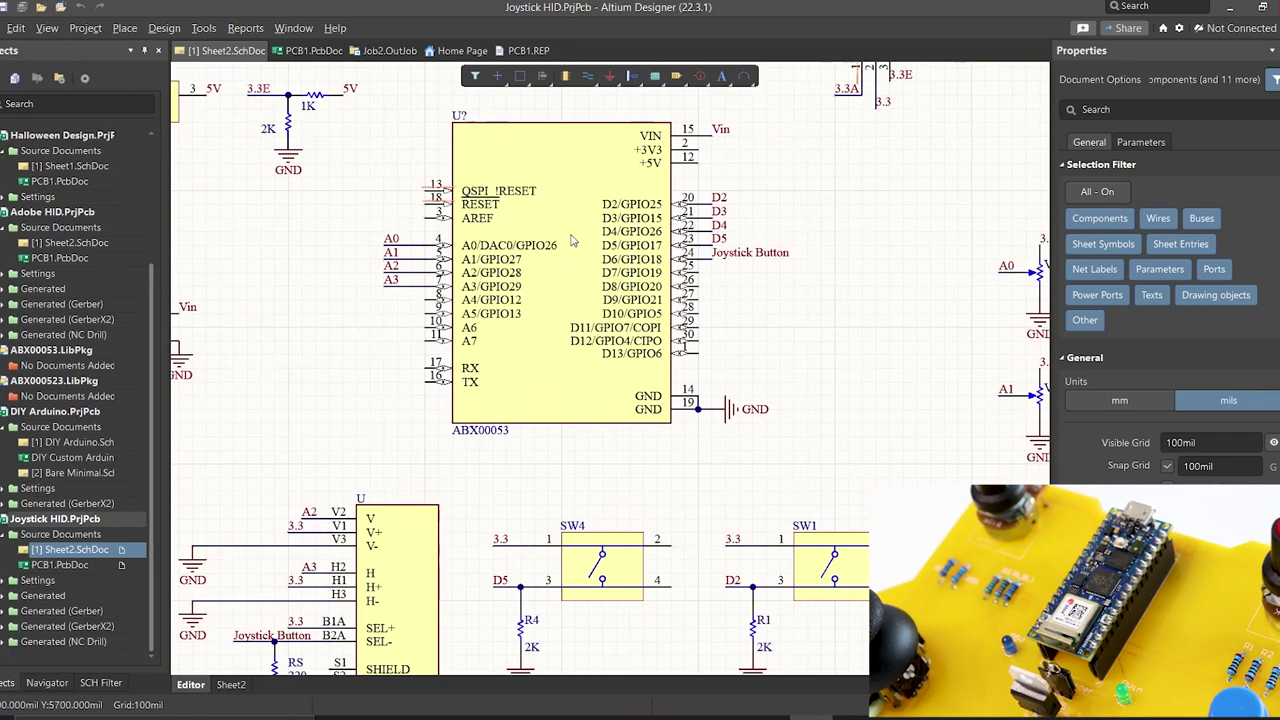
pyautogui.click(581, 205)
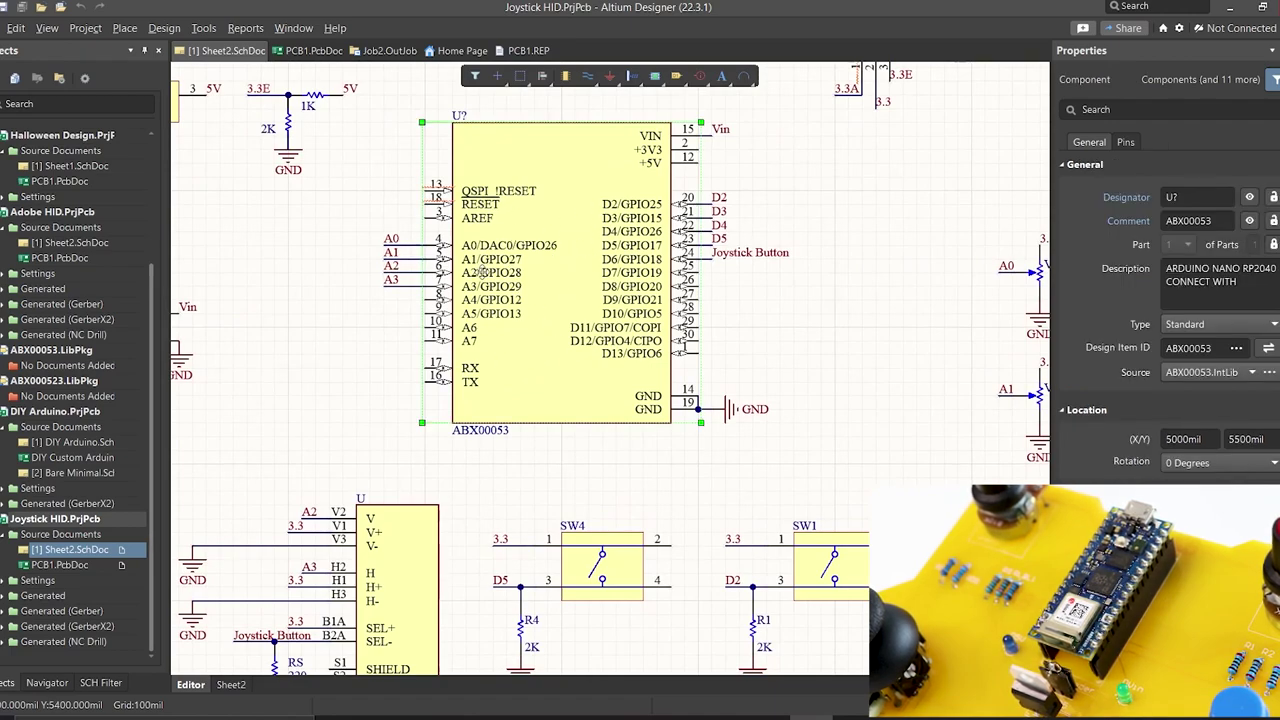
pyautogui.scroll(-5, 400, 400)
pyautogui.keyDown('ctrl'); pyautogui.scroll(4, 448, 343); pyautogui.keyUp('ctrl')
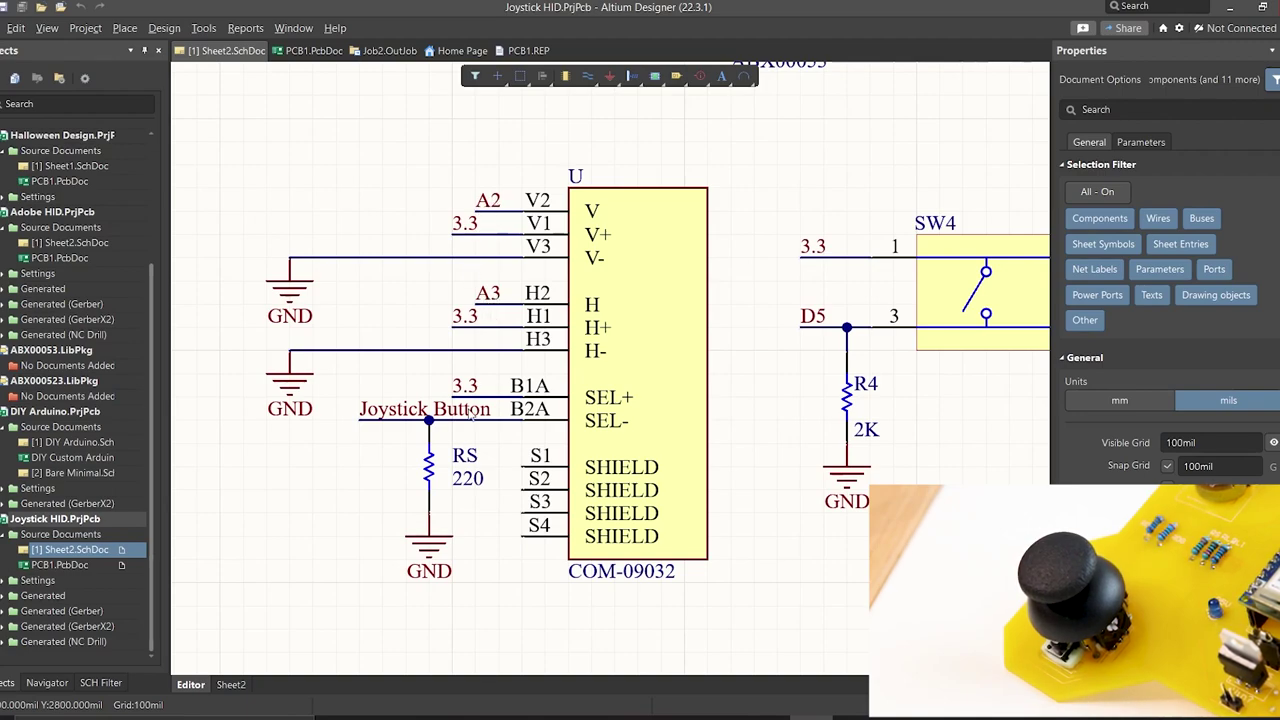
pyautogui.keyDown('ctrl'); pyautogui.scroll(-2, 488, 422); pyautogui.keyUp('ctrl')
pyautogui.keyDown('ctrl'); pyautogui.scroll(-1, 488, 424); pyautogui.keyUp('ctrl')
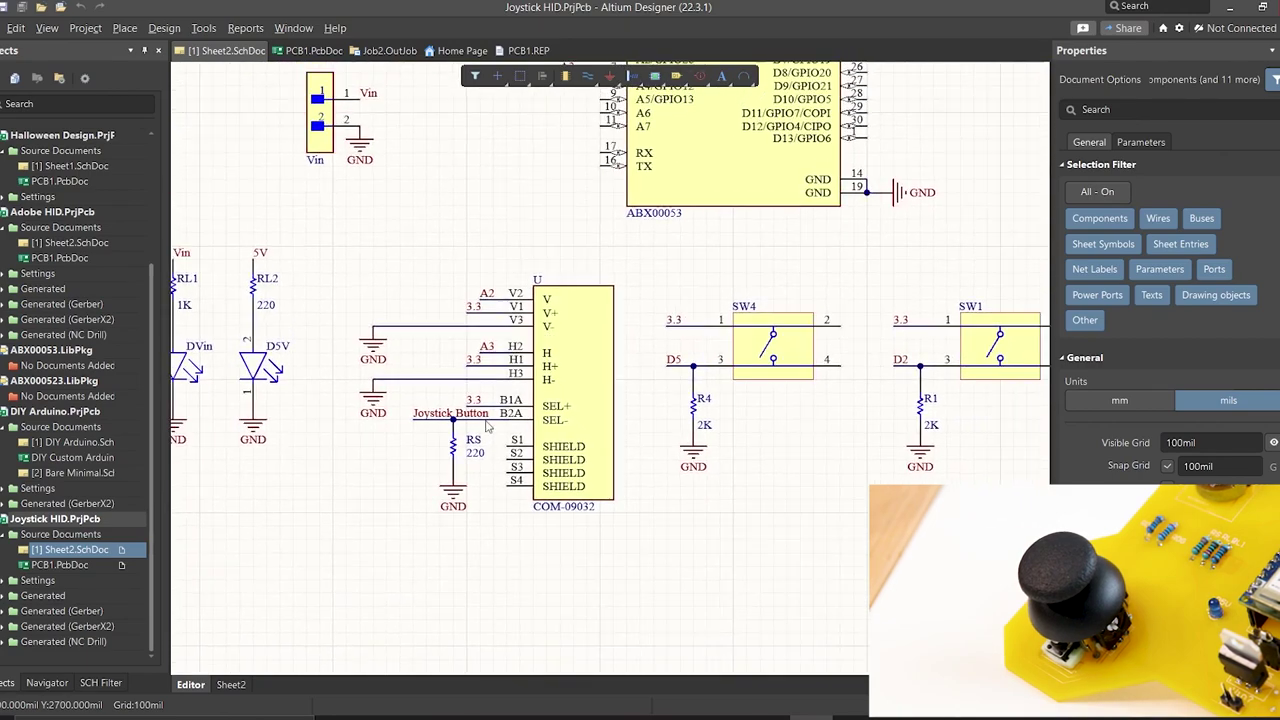
pyautogui.moveTo(802, 463); pyautogui.dragTo(398, 458, button='right')
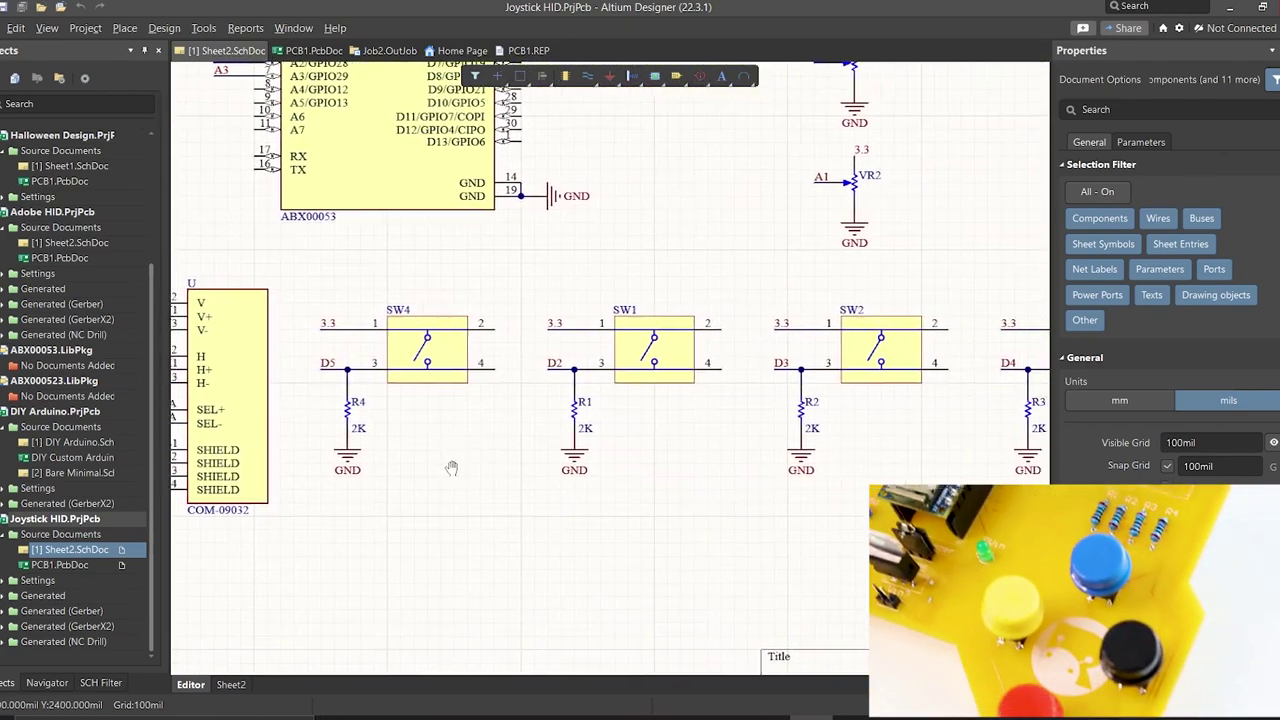
pyautogui.moveTo(757, 392); pyautogui.dragTo(713, 388, button='right')
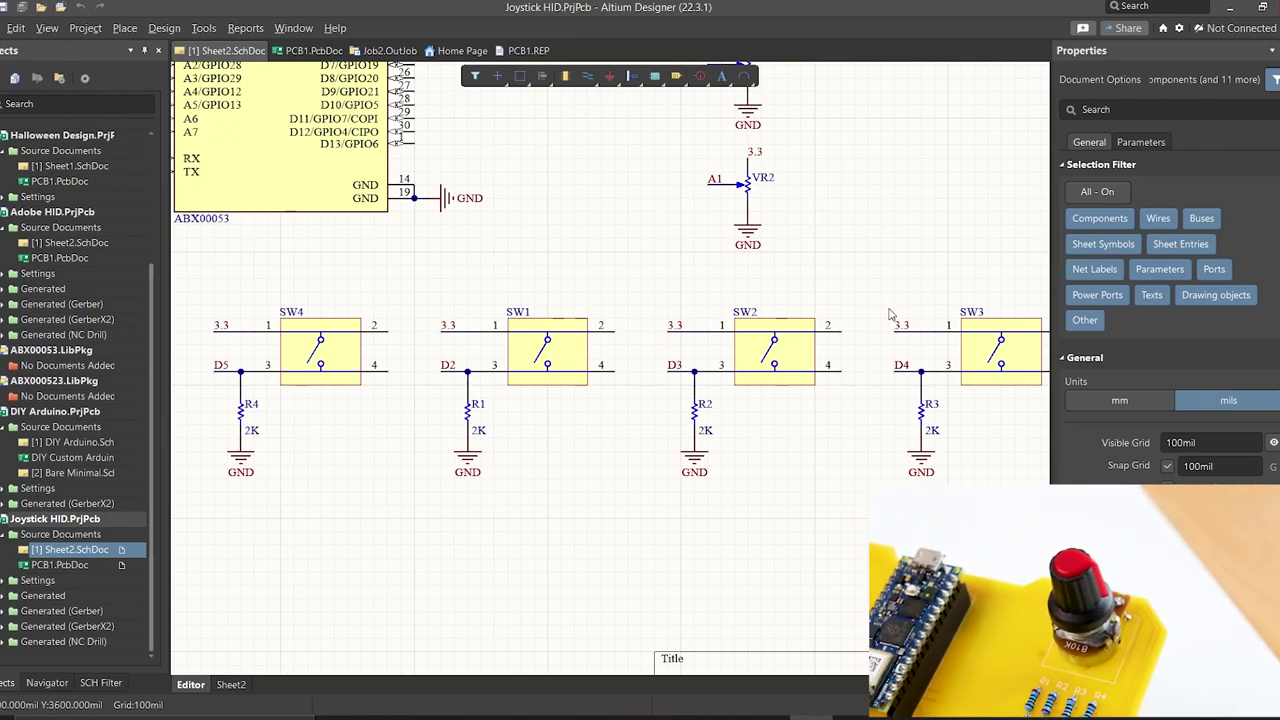
pyautogui.scroll(5, 860, 300)
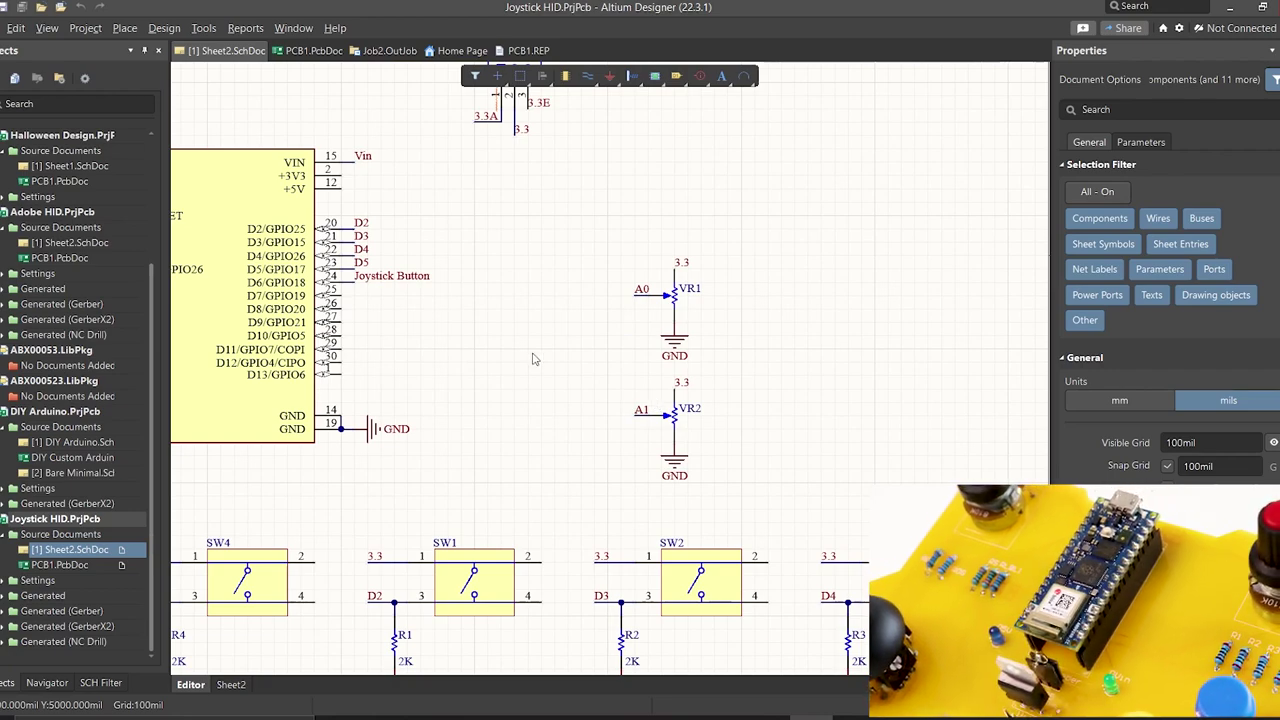
# Pan and zoom the schematic to show the 7805 regulator, 3v3 header and whole circuit.
pyautogui.keyDown('ctrl'); pyautogui.scroll(-5, 533, 358); pyautogui.keyUp('ctrl')
pyautogui.keyDown('ctrl'); pyautogui.scroll(4, 472, 321); pyautogui.keyUp('ctrl')
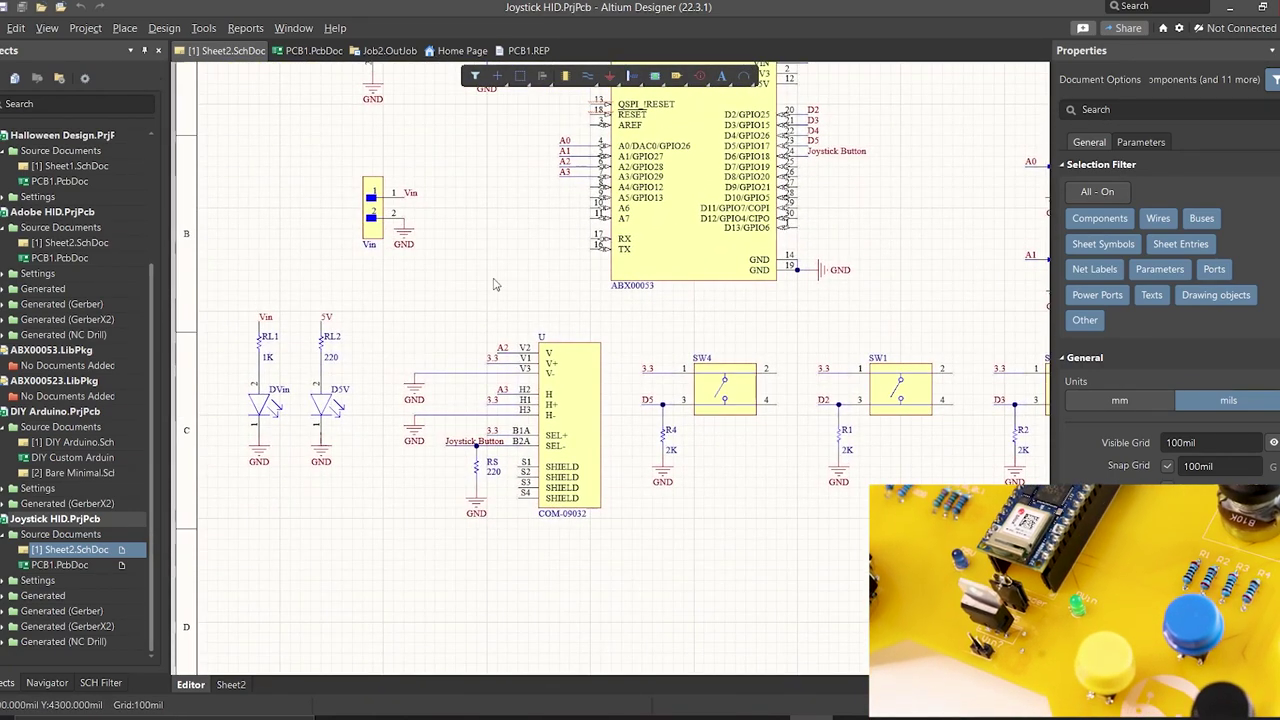
pyautogui.moveTo(493, 285); pyautogui.dragTo(453, 372, button='right')
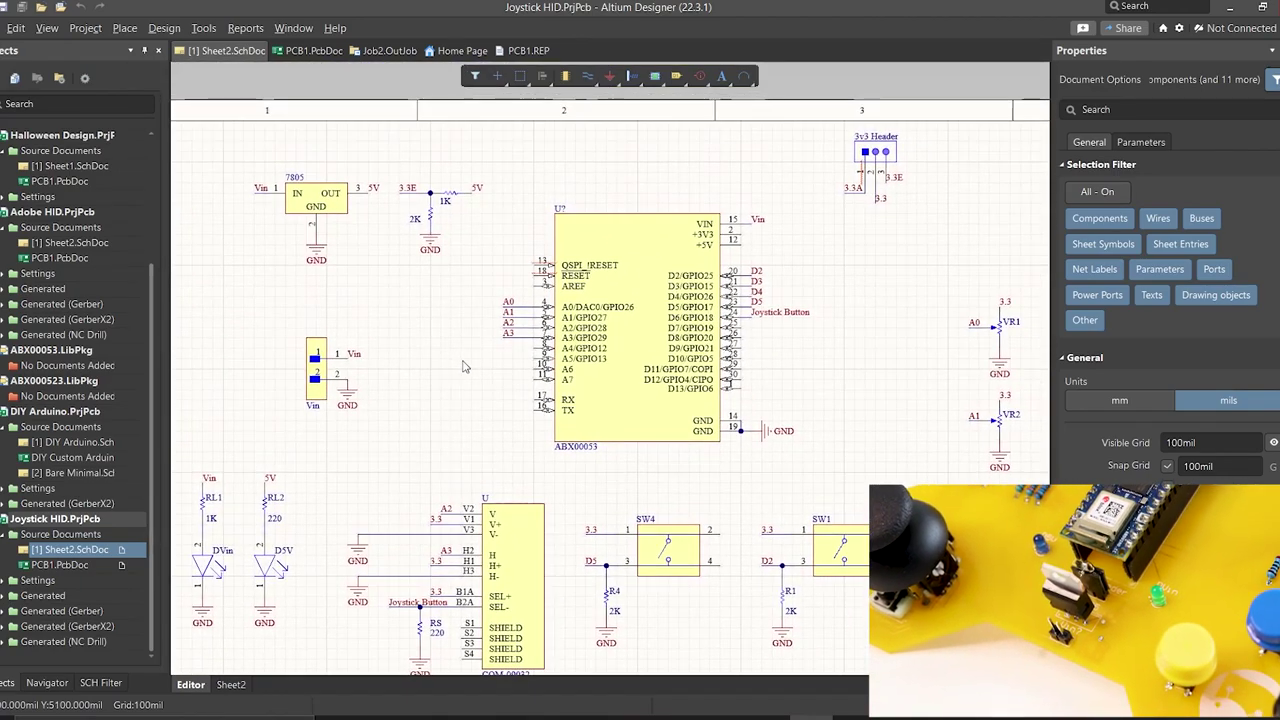
pyautogui.keyDown('ctrl'); pyautogui.scroll(1, 472, 360); pyautogui.keyUp('ctrl')
pyautogui.scroll(-1, 470, 352)
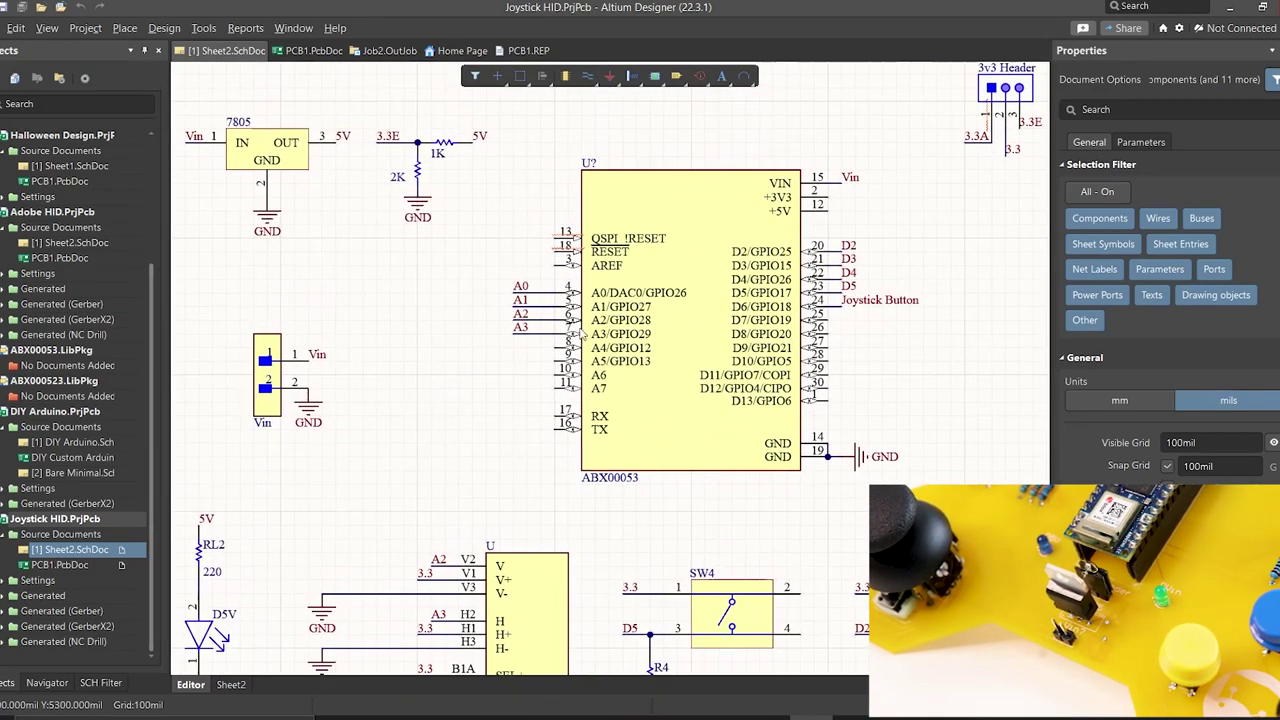
pyautogui.scroll(1, 570, 378)
pyautogui.moveTo(570, 377); pyautogui.dragTo(630, 374, button='right')
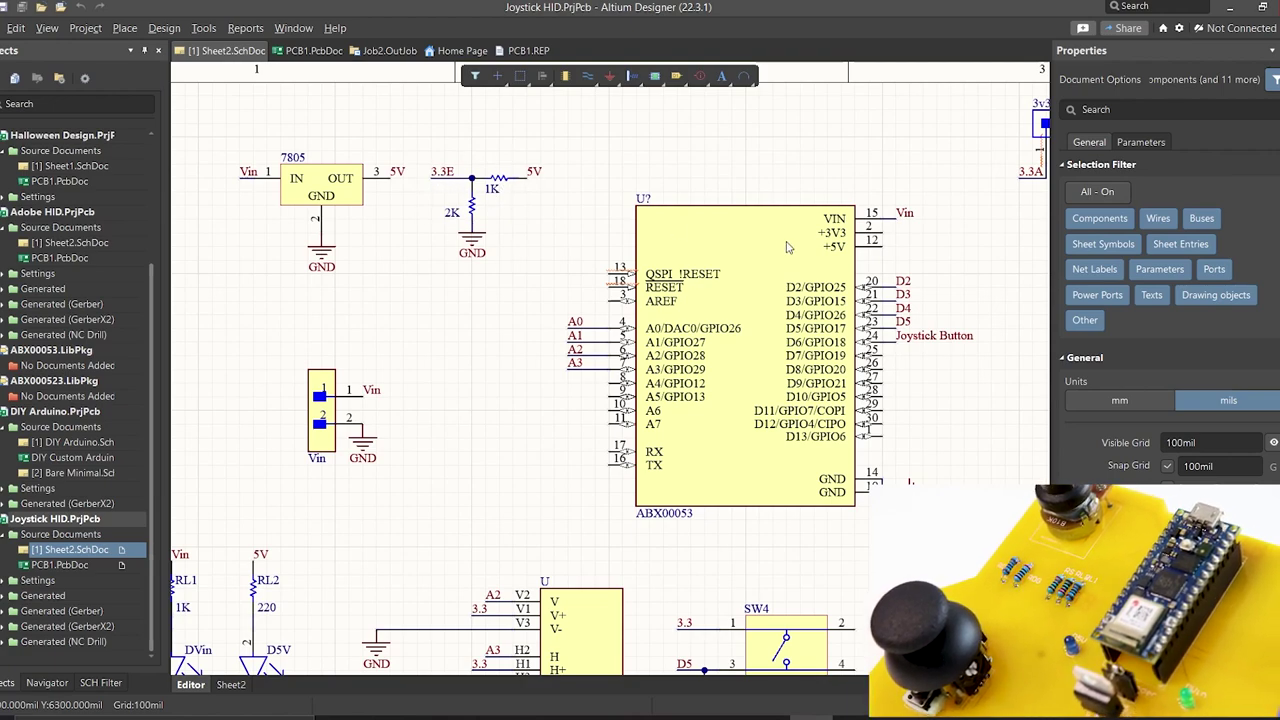
pyautogui.keyDown('shift'); pyautogui.hscroll(3, 787, 247); pyautogui.keyUp('shift')
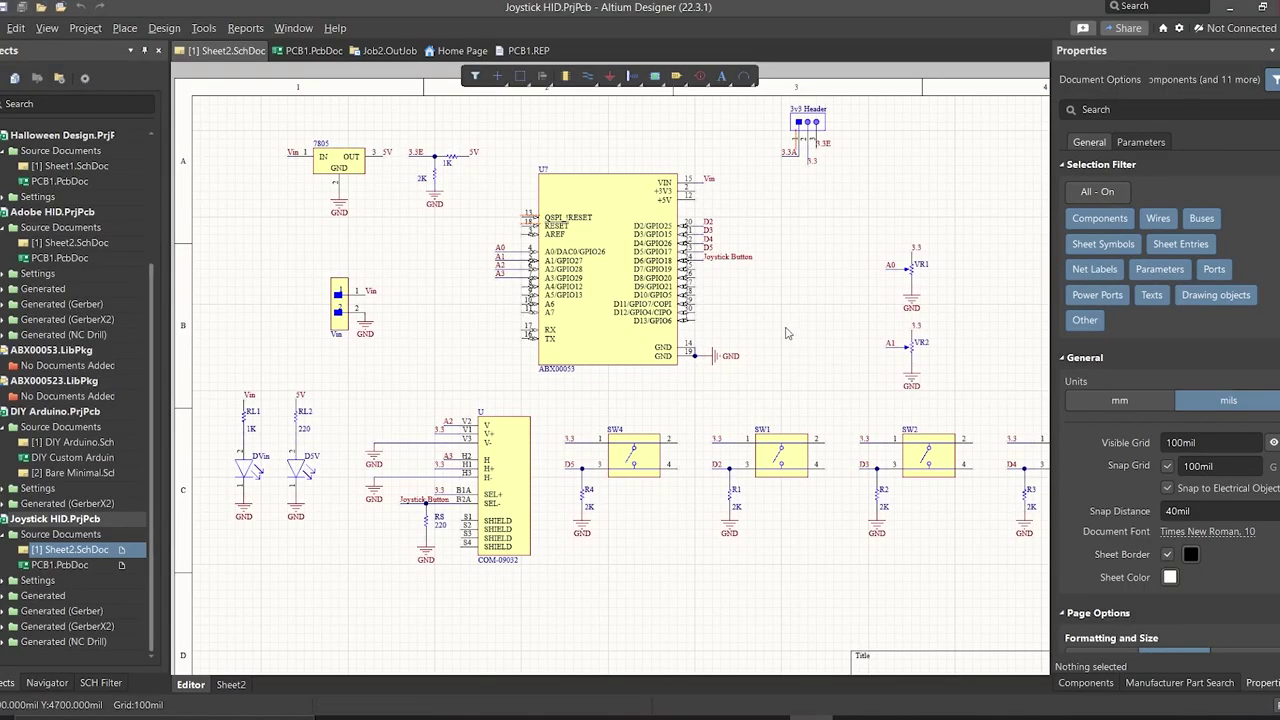
# Open the PCB1 board layout and flip it to its other side.
pyautogui.click(295, 50)
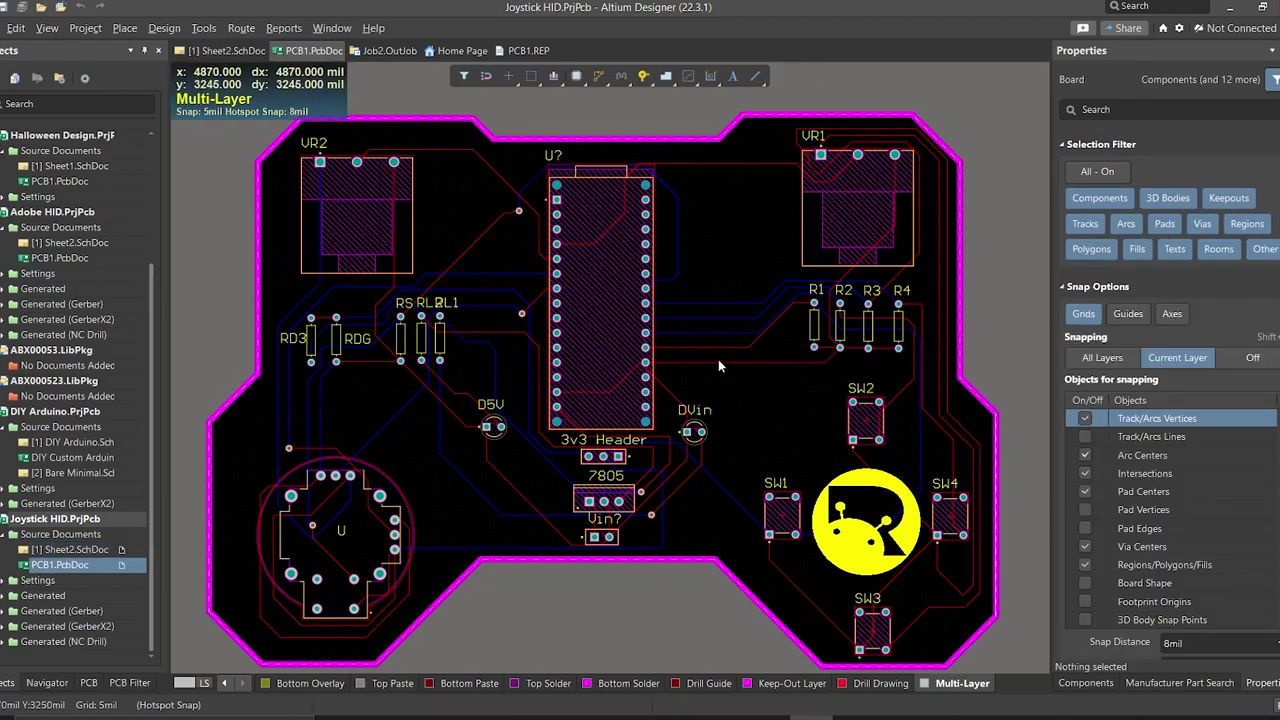
pyautogui.moveTo(718, 359); pyautogui.dragTo(740, 328, button='right')
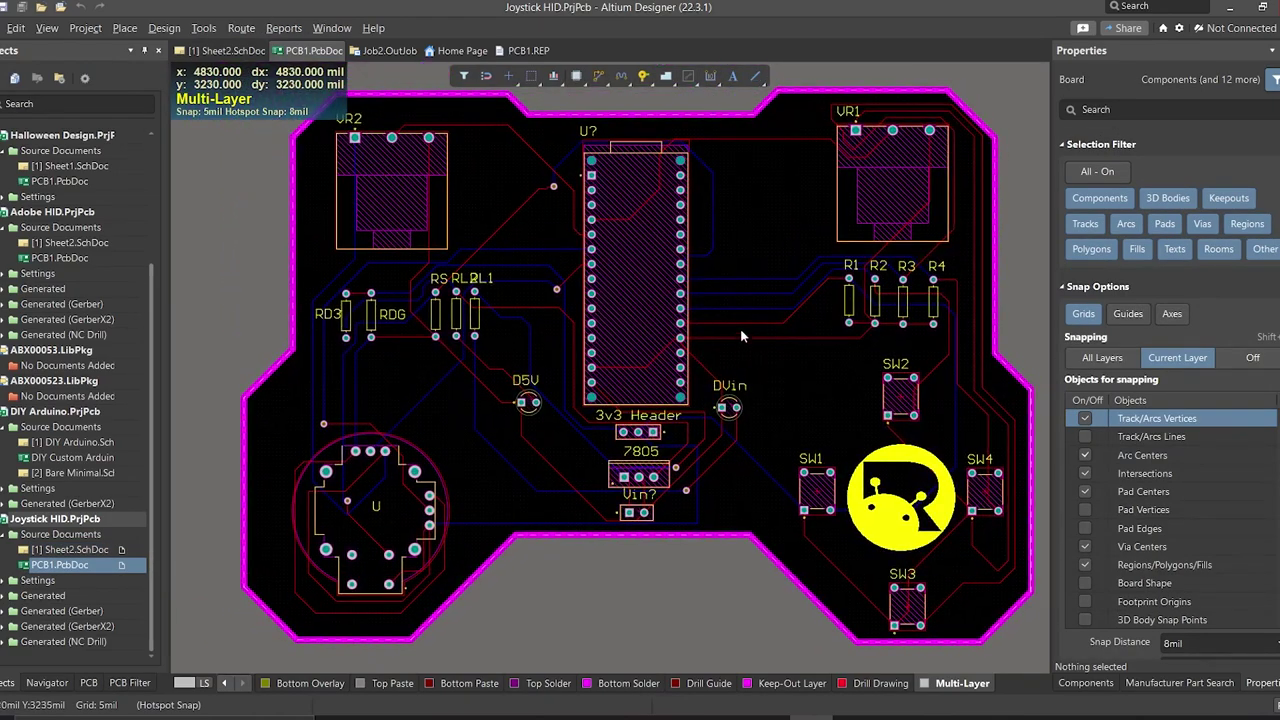
pyautogui.press('v')
pyautogui.press('b')
# Show the flipped board in 3D and orbit it to a new angle.
pyautogui.moveTo(654, 280); pyautogui.dragTo(535, 362, button='right')
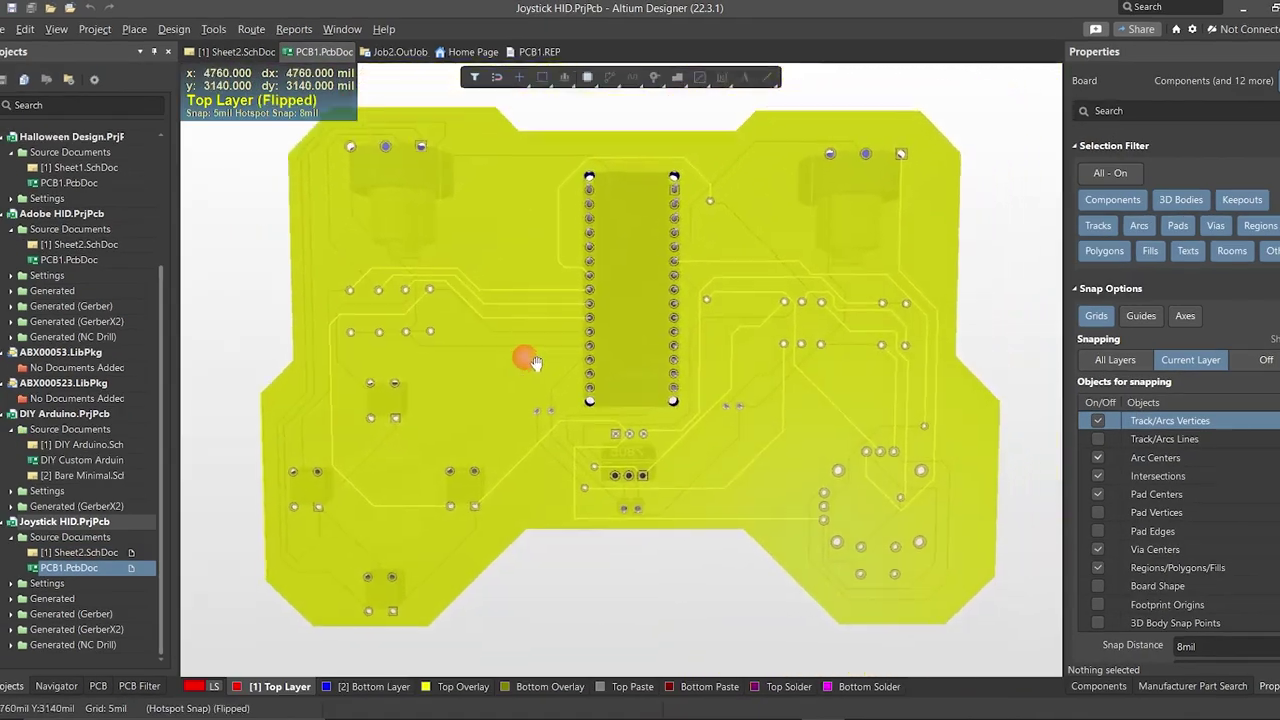
pyautogui.press('3')
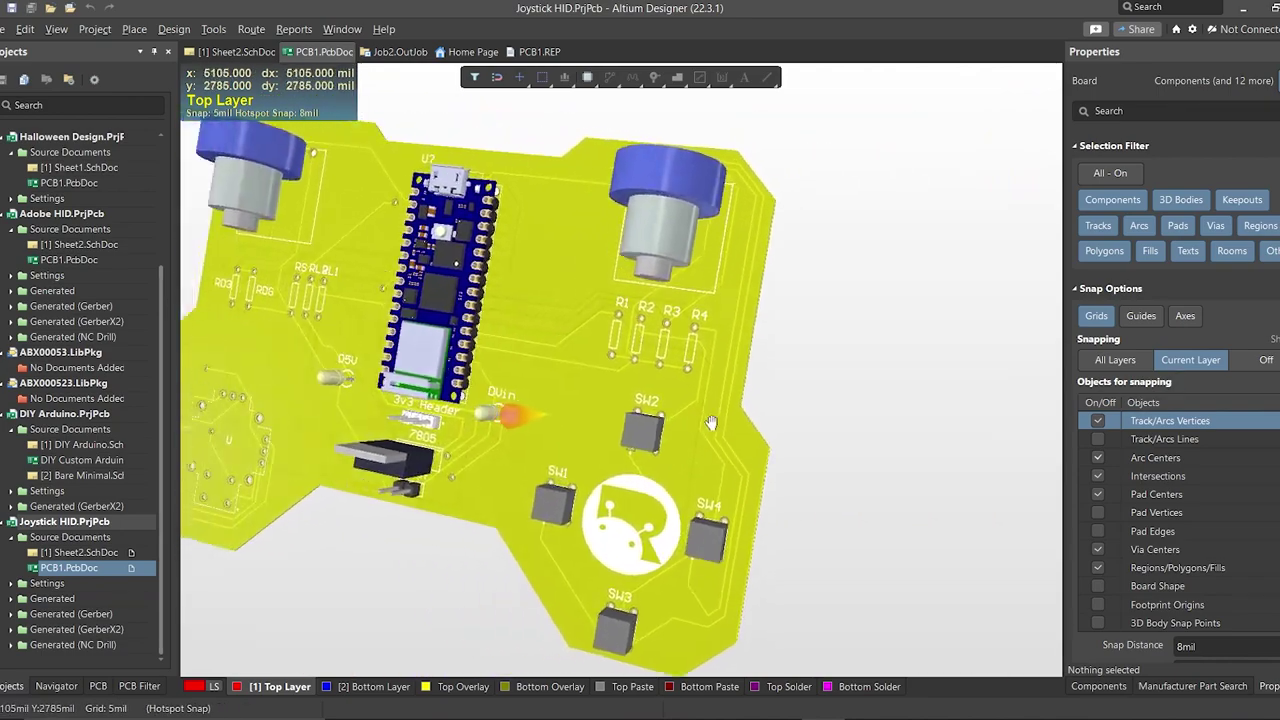
pyautogui.moveTo(710, 422)
pyautogui.keyDown('shift'); pyautogui.mouseDown(button='right')
pyautogui.moveTo(628, 262)
pyautogui.moveTo(757, 414)
pyautogui.mouseUp(button='right'); pyautogui.keyUp('shift')
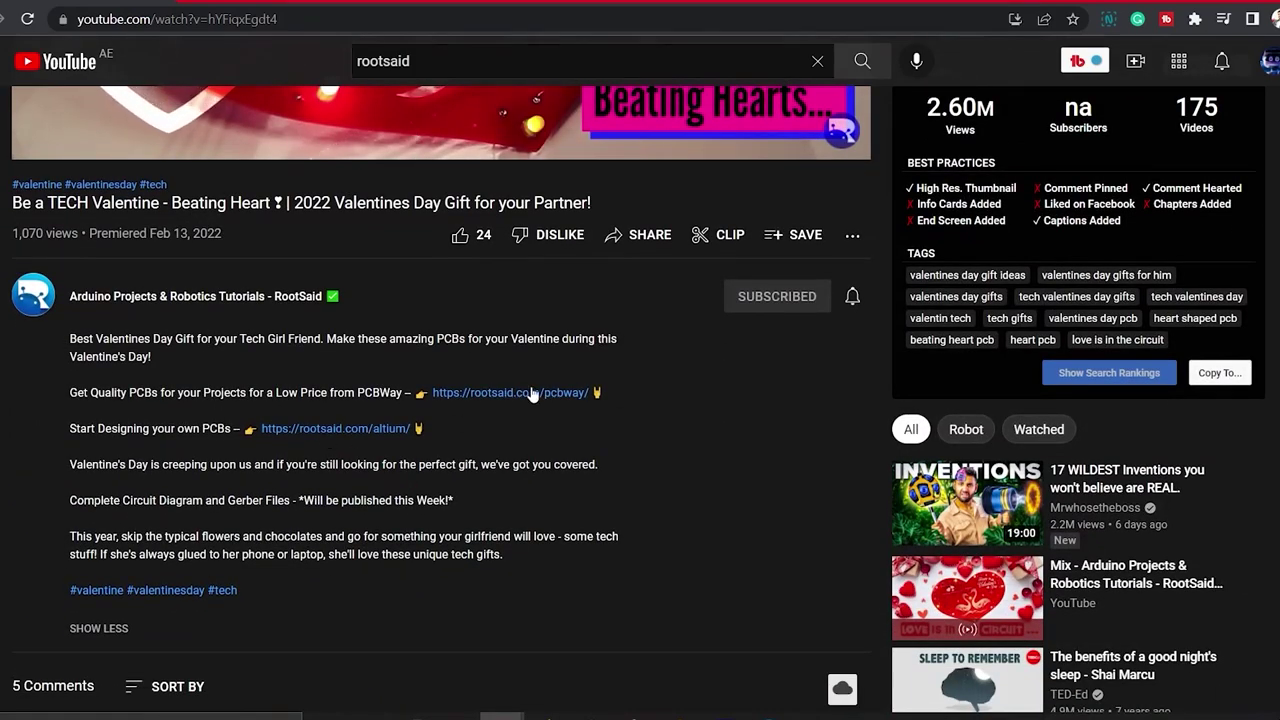
# Follow the rootsaid.com/pcbway link in the video description.
pyautogui.click(512, 393)
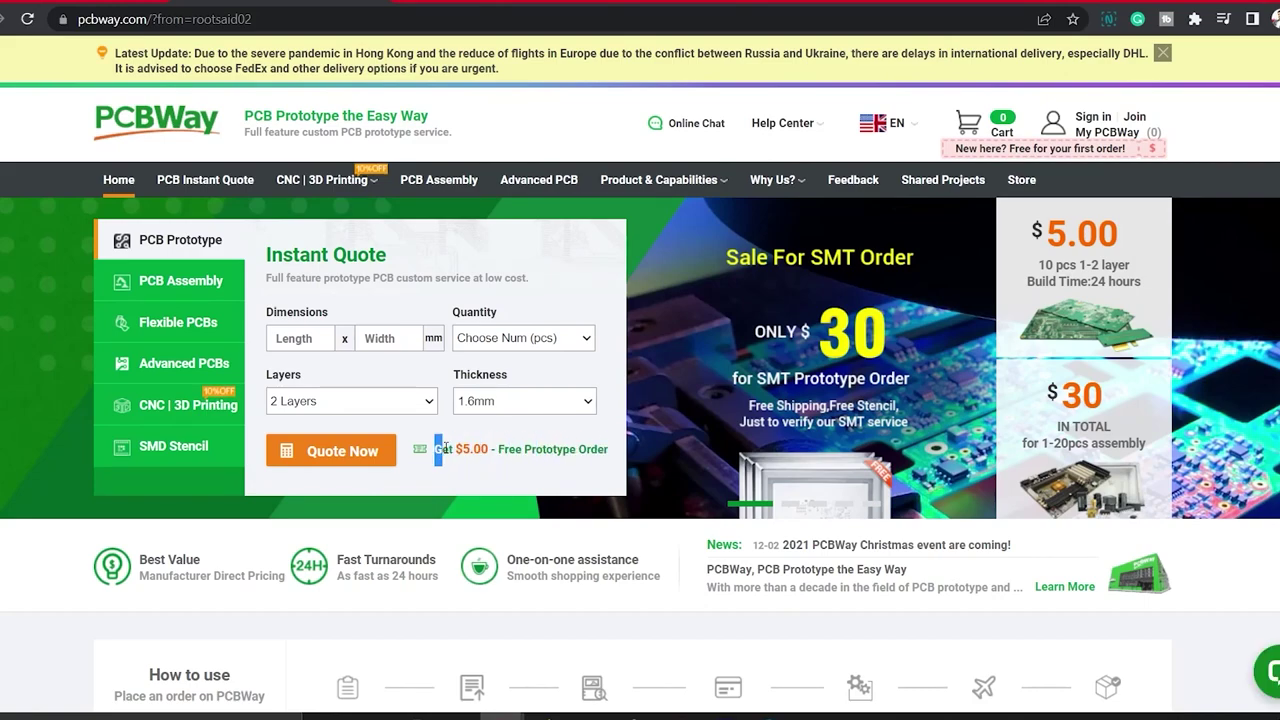
# Start an instant quote for the 104×58 mm board and review its options.
pyautogui.moveTo(494, 450); pyautogui.dragTo(464, 450)
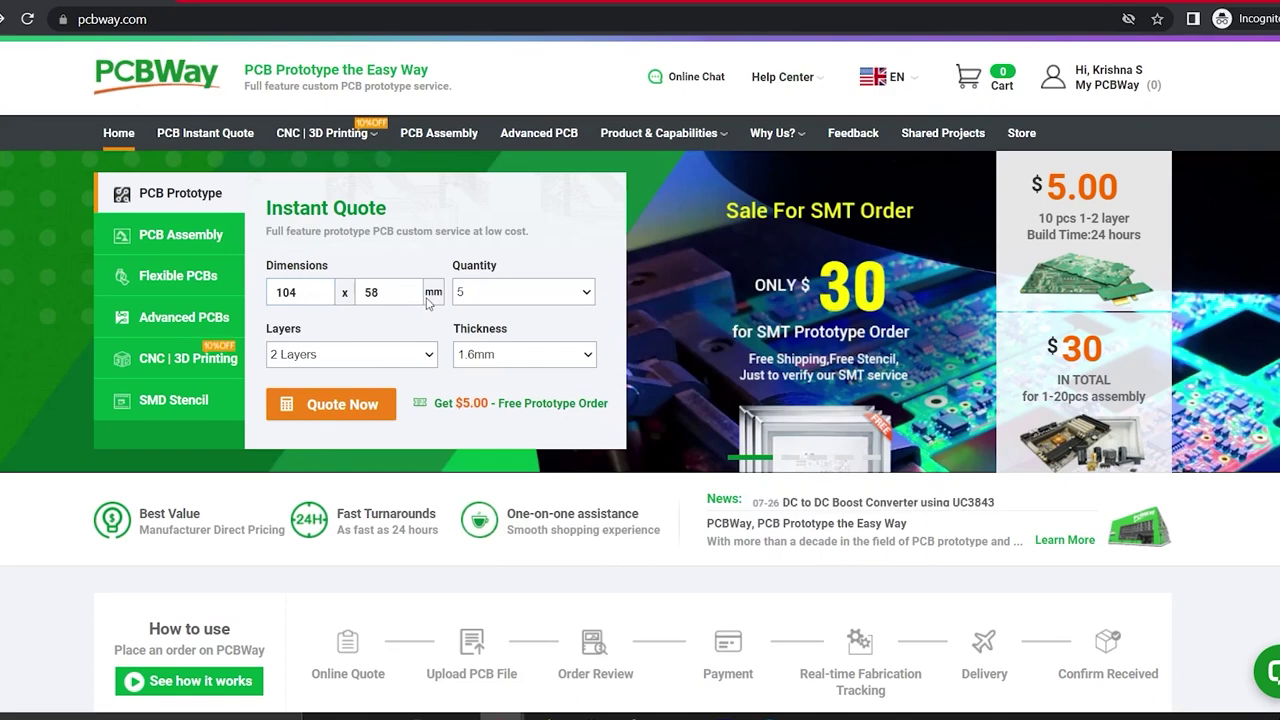
pyautogui.click(332, 412)
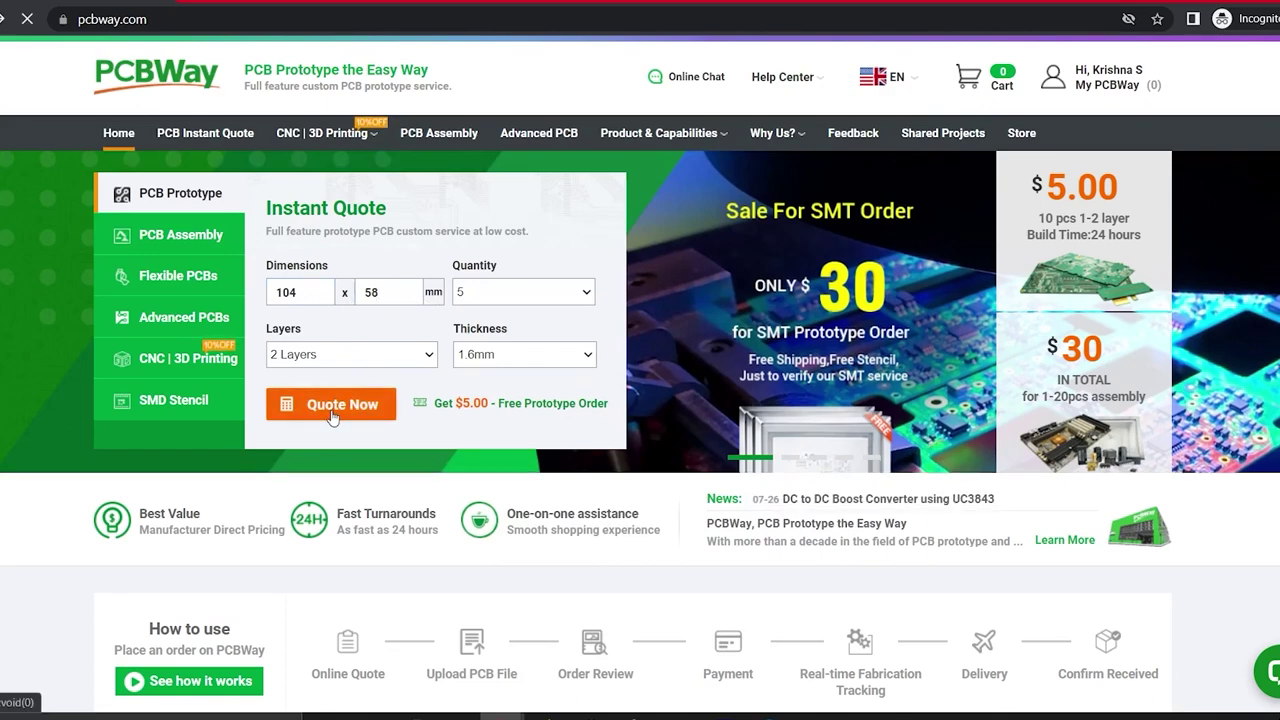
pyautogui.scroll(-3, 400, 440)
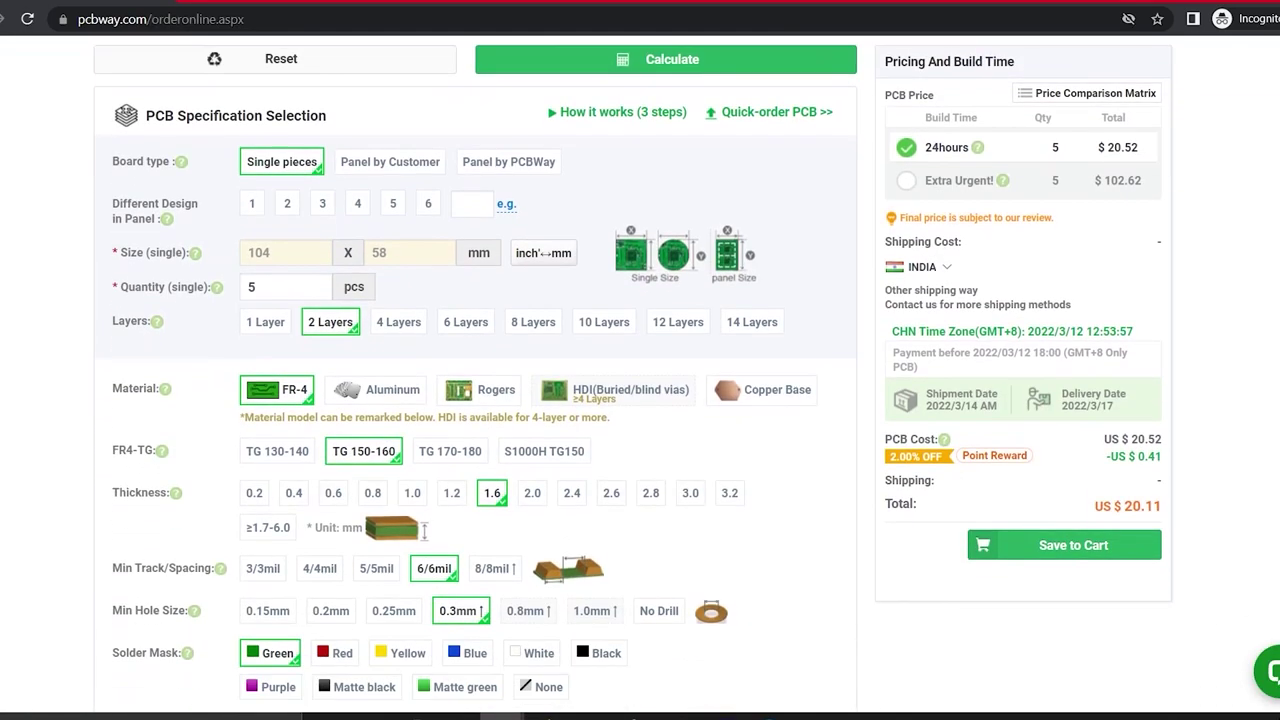
pyautogui.scroll(-3, 476, 374)
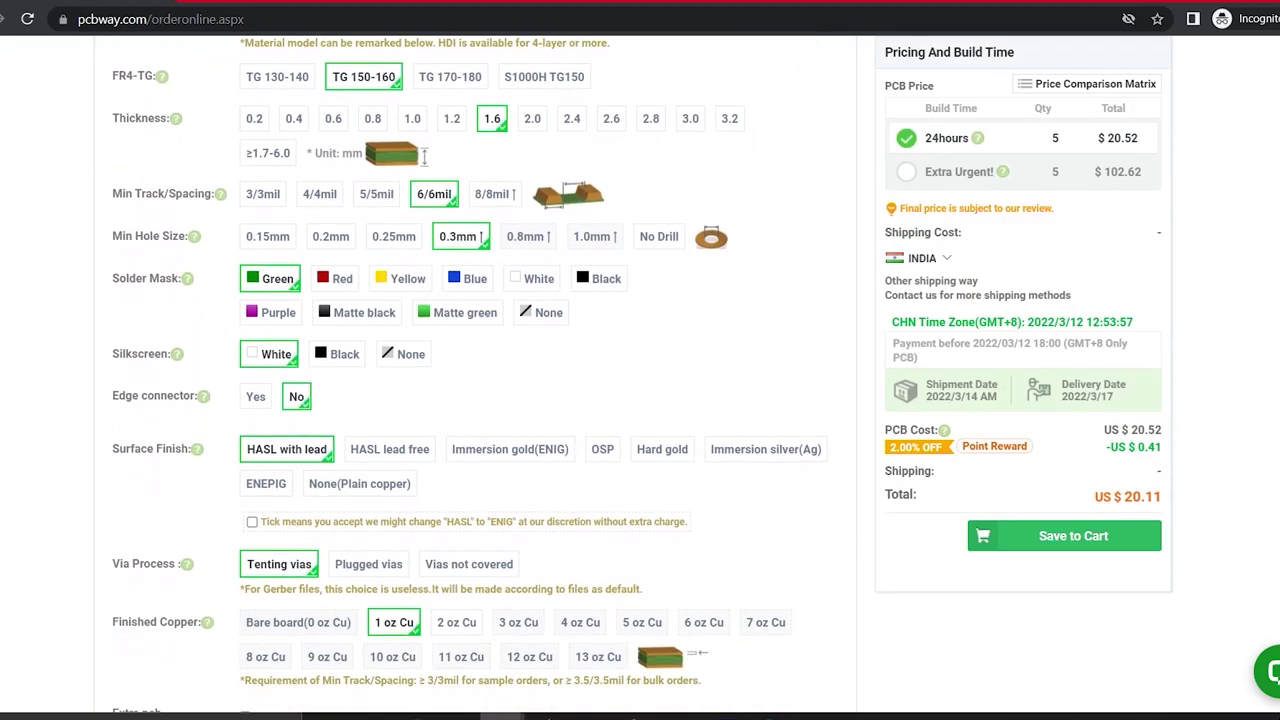
pyautogui.scroll(-2, 476, 374)
pyautogui.scroll(-1, 424, 617)
pyautogui.scroll(3, 424, 617)
pyautogui.scroll(3, 424, 617)
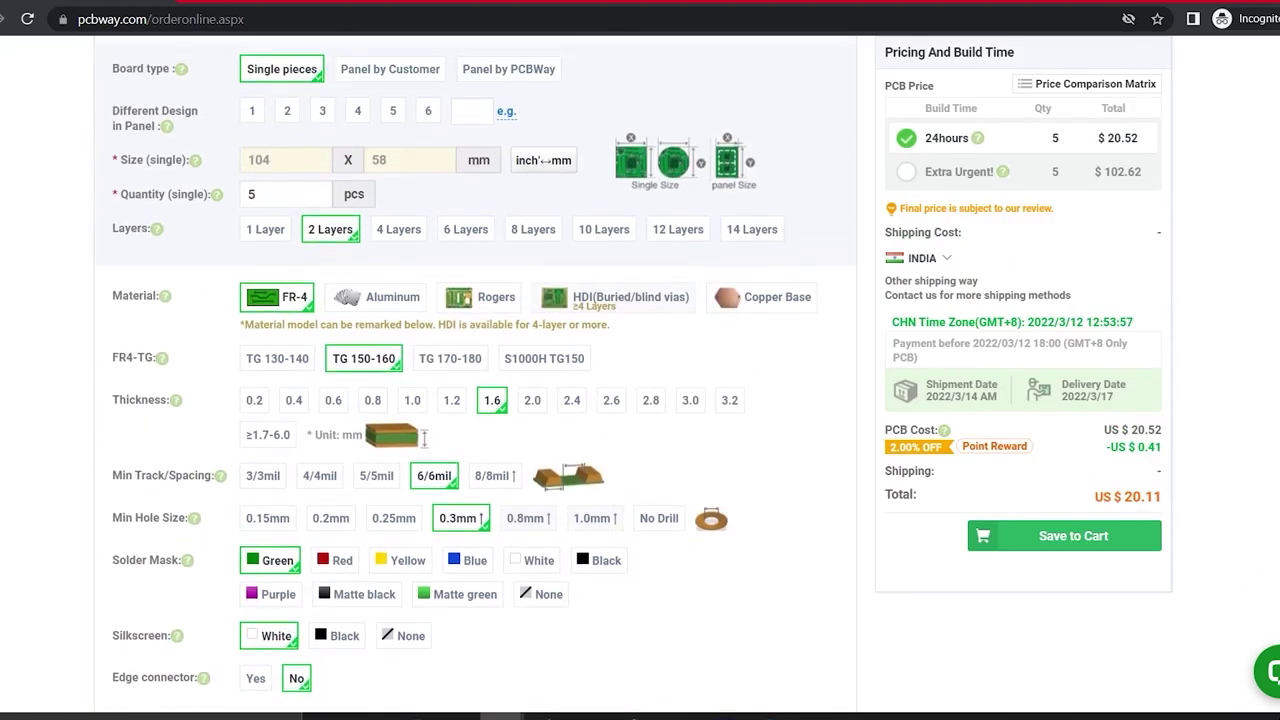
pyautogui.scroll(2, 424, 617)
pyautogui.scroll(1, 424, 617)
pyautogui.scroll(-3, 522, 425)
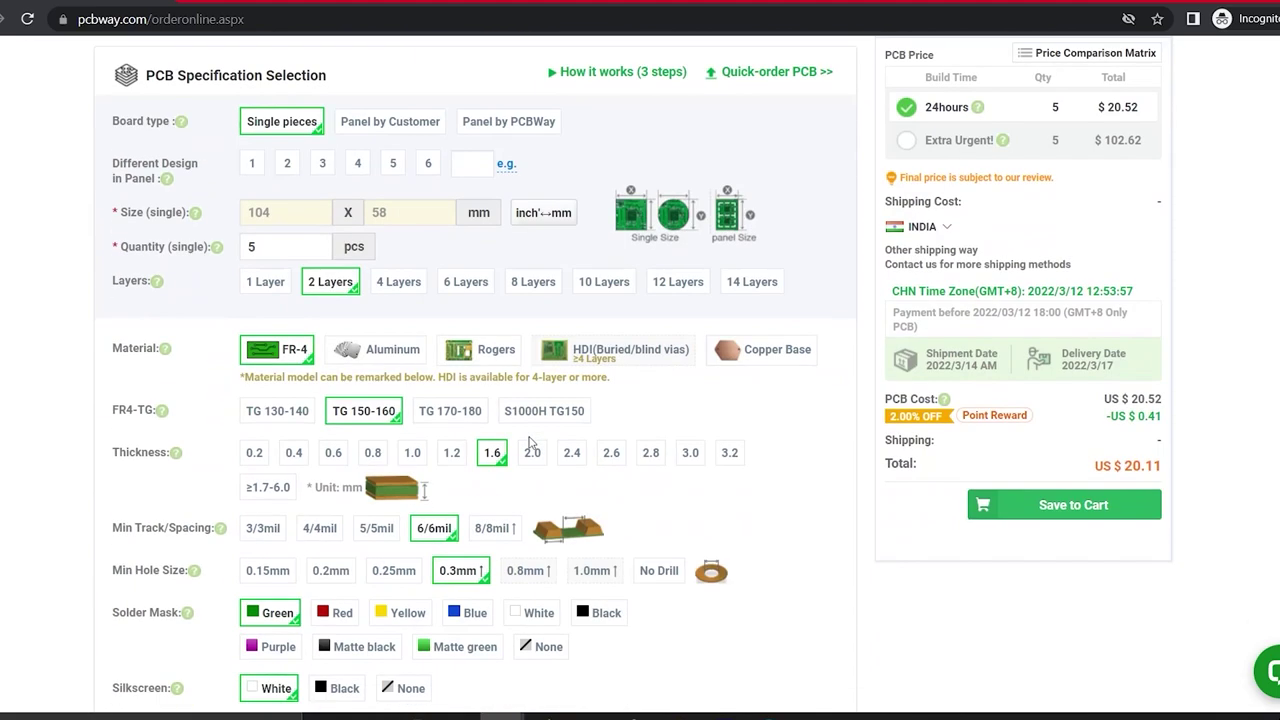
pyautogui.scroll(-3, 540, 380)
# Set the solder mask to black and submit the order with the Gerber files.
pyautogui.click(598, 343)
pyautogui.scroll(-2, 598, 343)
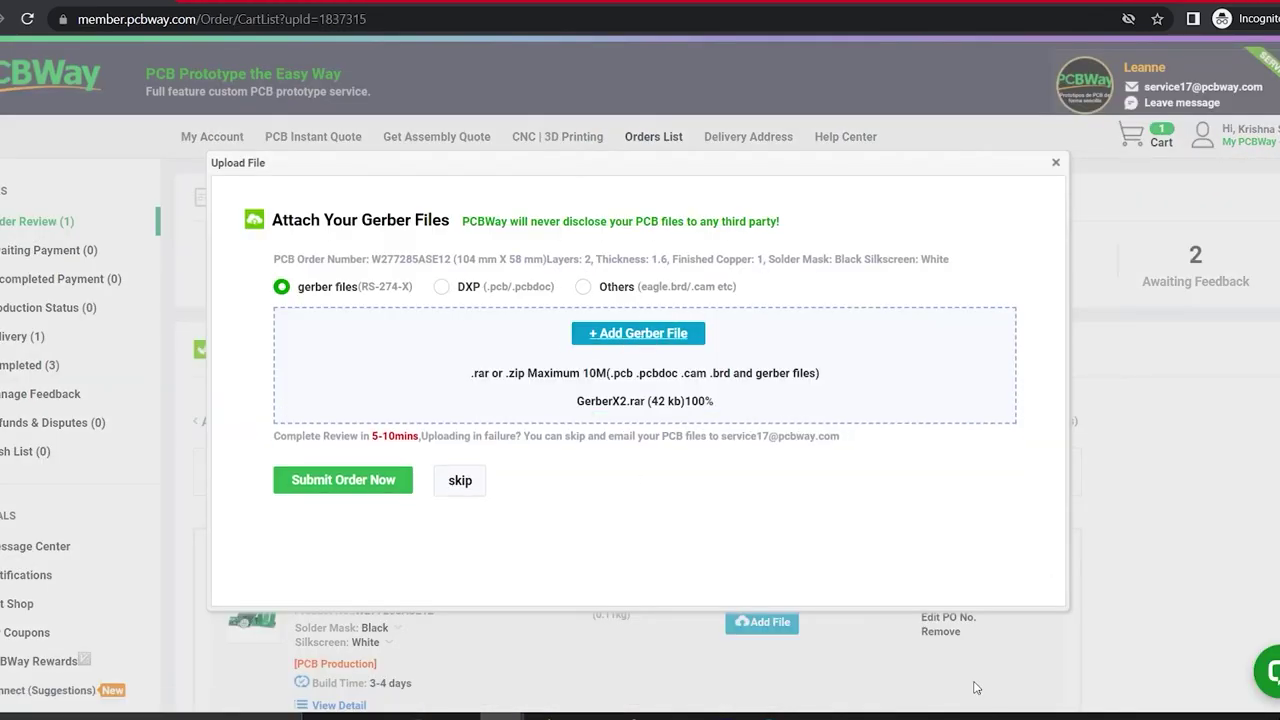
pyautogui.click(357, 482)
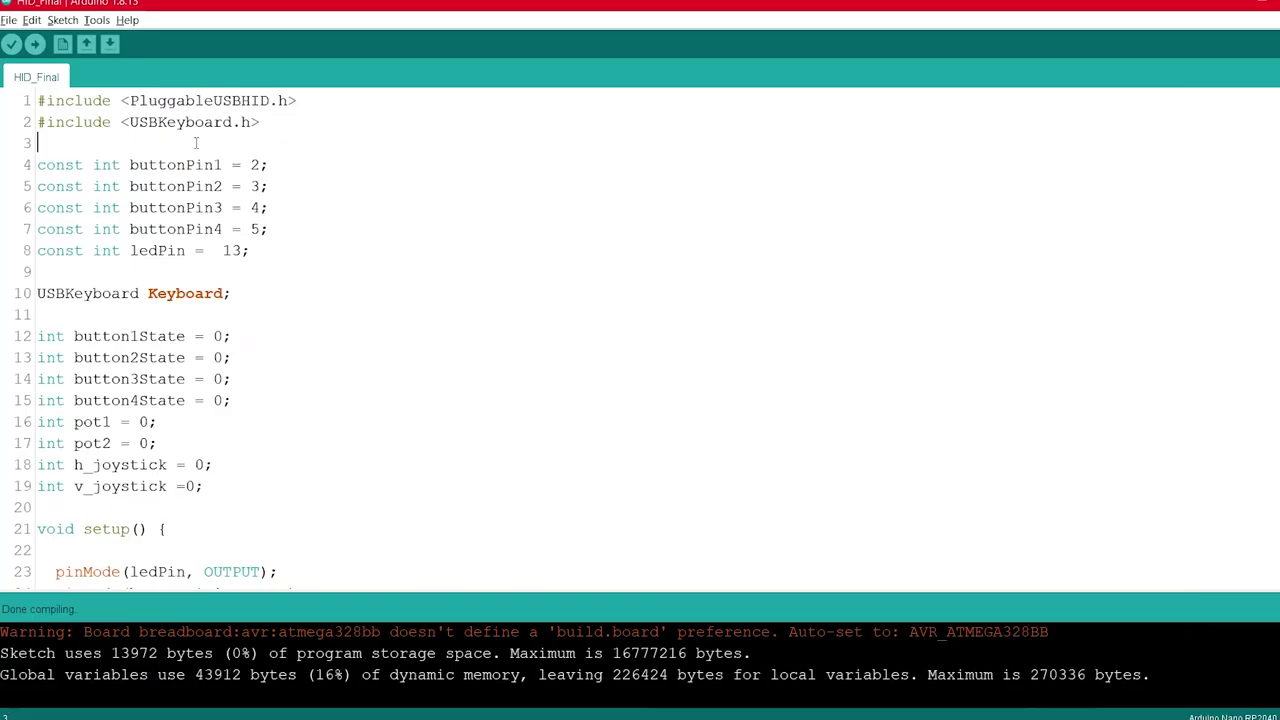
pyautogui.click(97, 21)
pyautogui.moveTo(200, 176)
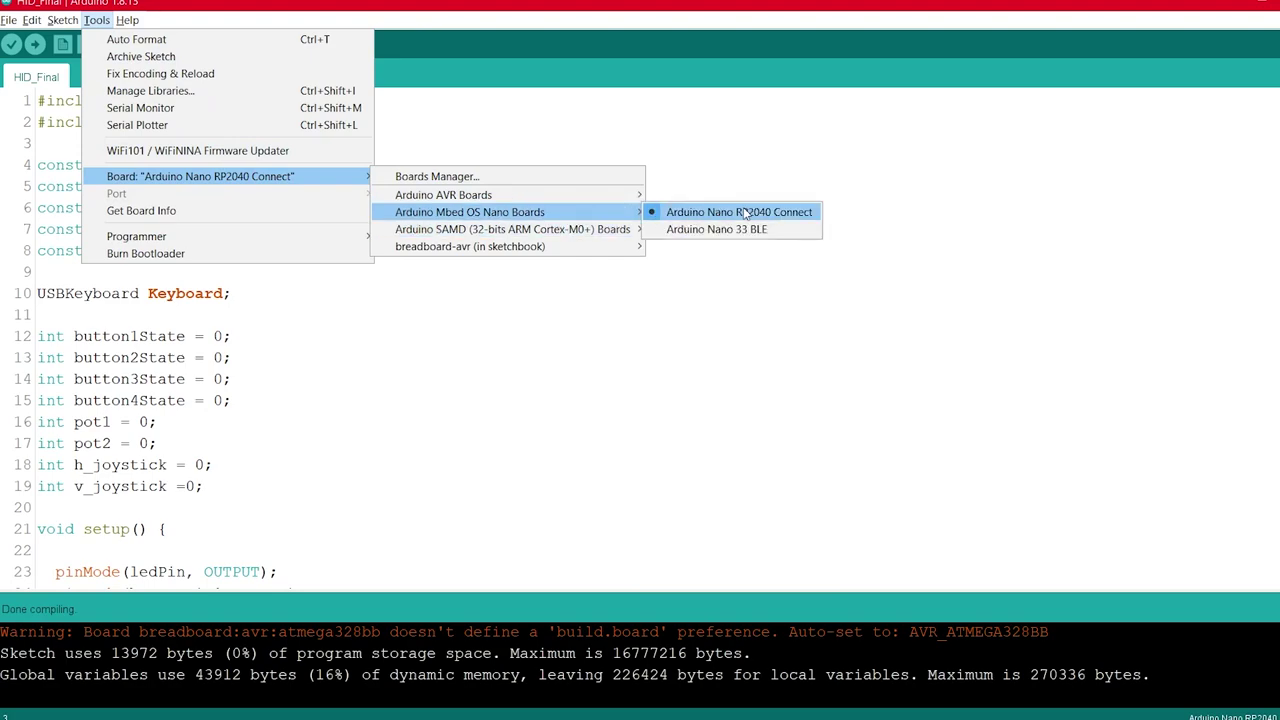
pyautogui.click(517, 128)
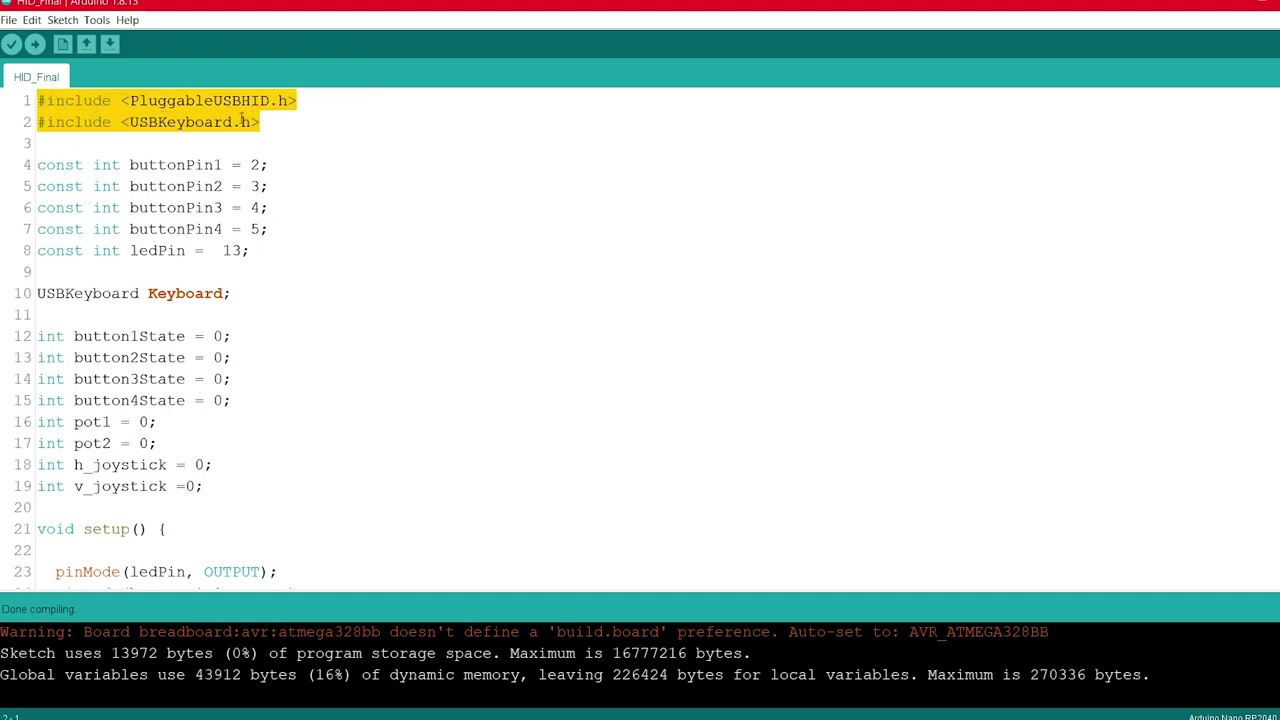
pyautogui.click(291, 123)
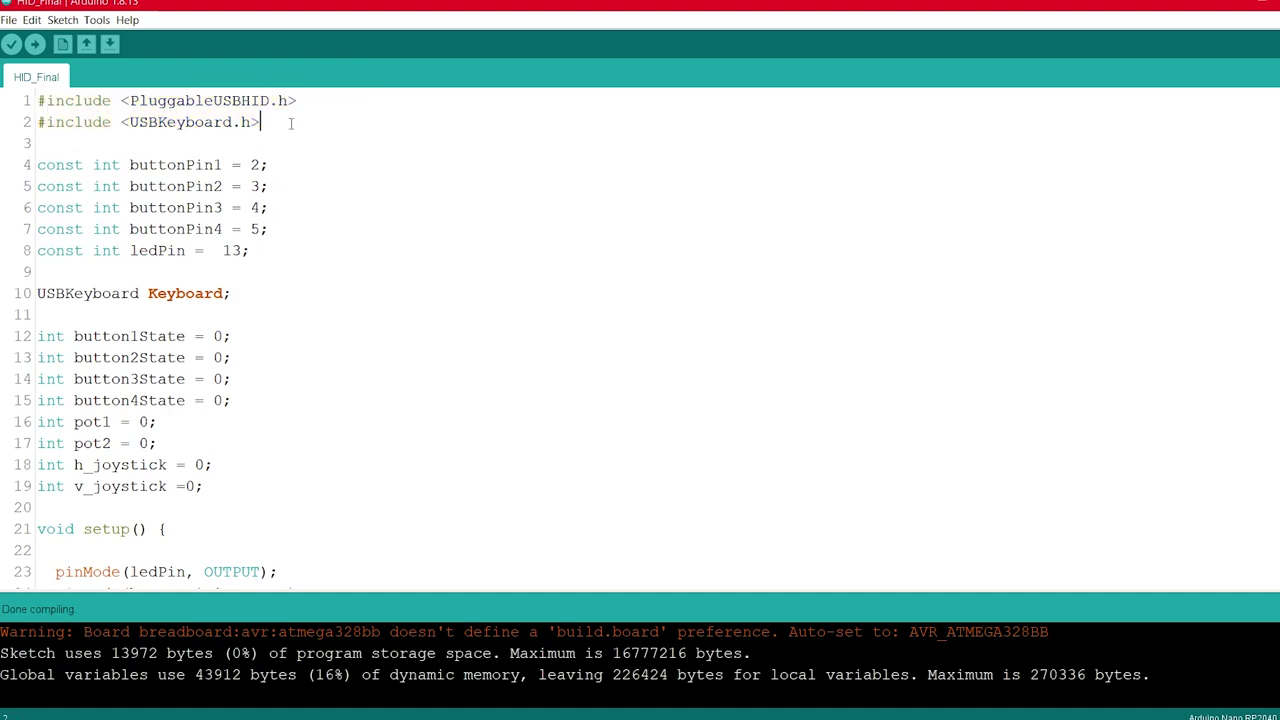
pyautogui.click(76, 116)
pyautogui.moveTo(177, 229); pyautogui.dragTo(47, 165)
pyautogui.click(76, 187)
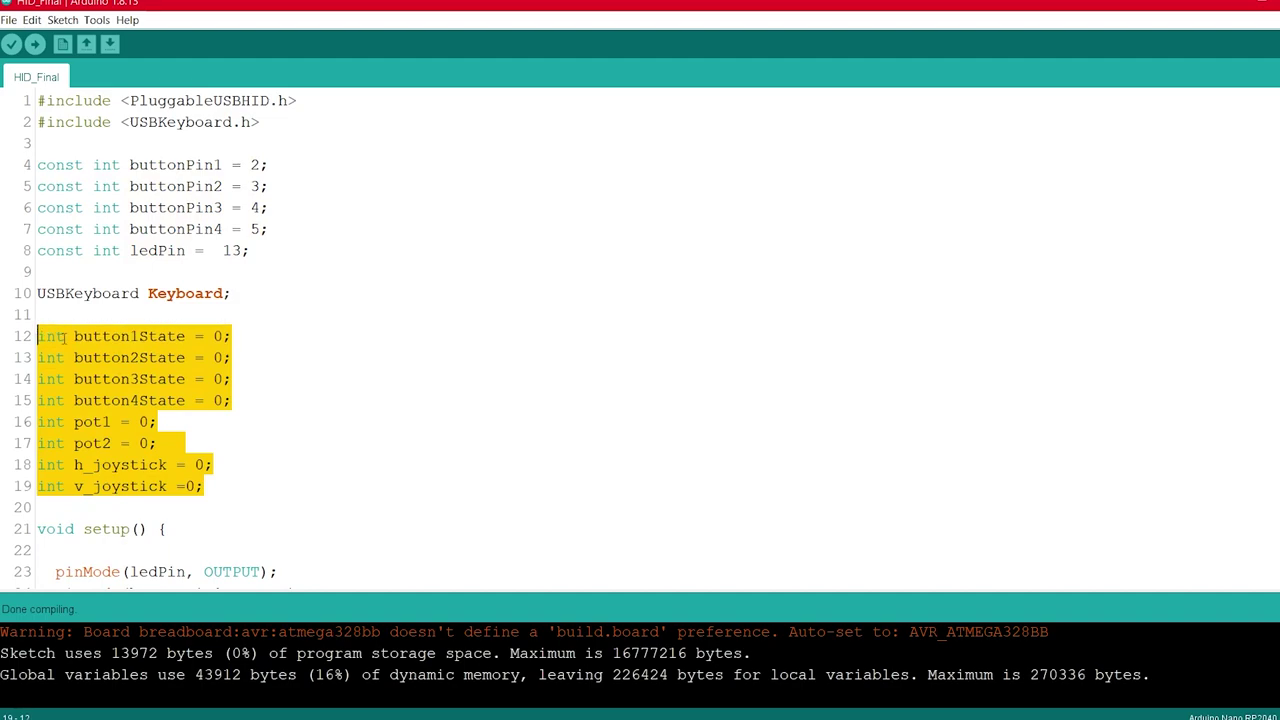
pyautogui.scroll(-2, 176, 424)
pyautogui.scroll(-3, 184, 399)
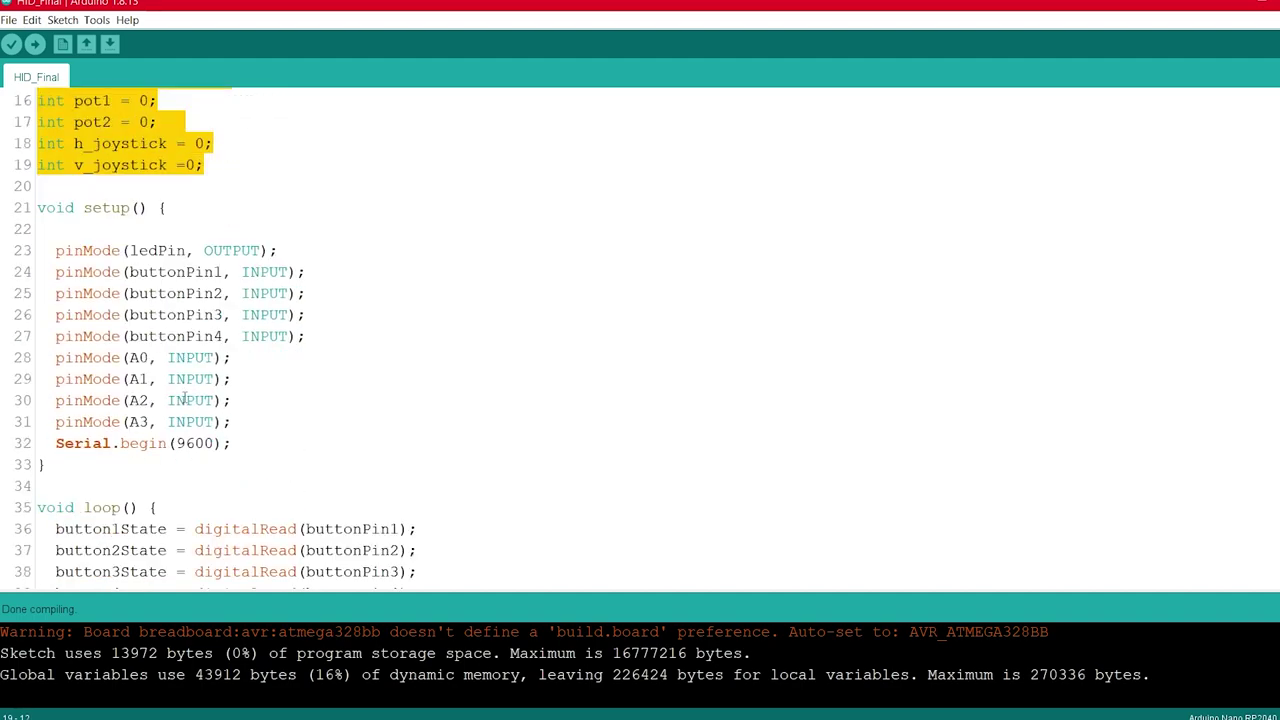
pyautogui.moveTo(255, 447); pyautogui.dragTo(56, 268)
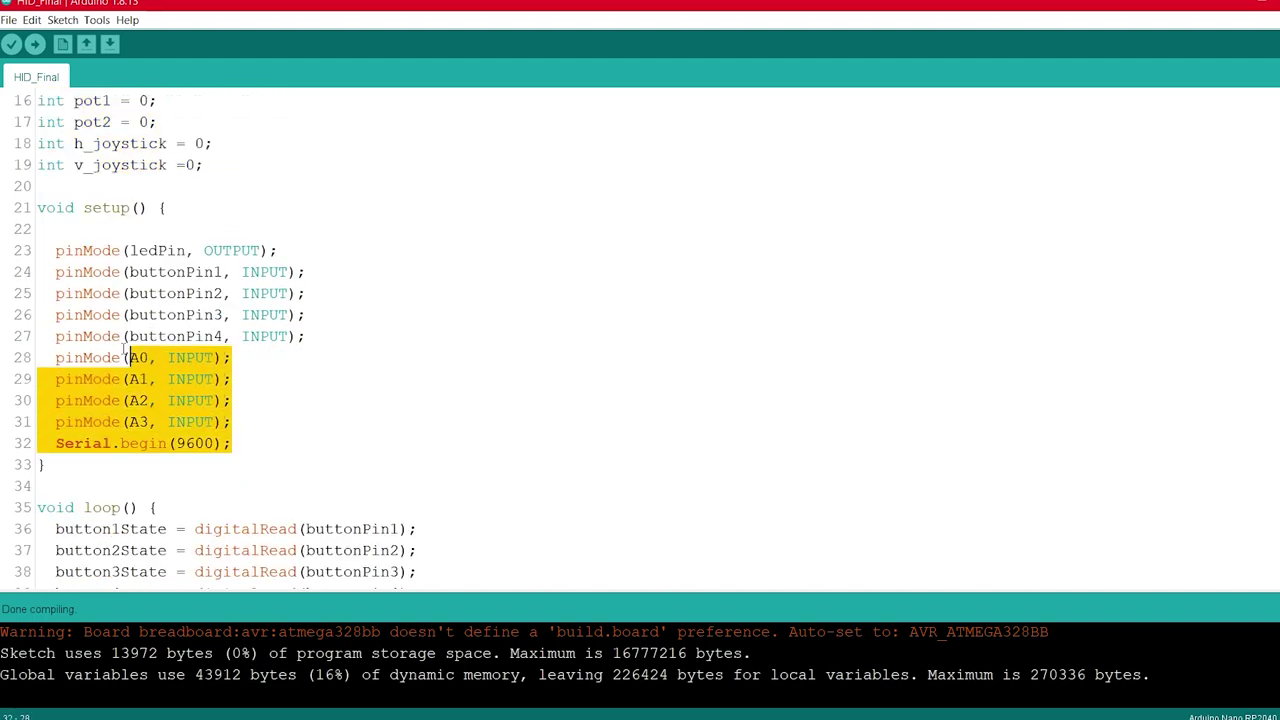
pyautogui.click(83, 262)
pyautogui.scroll(-3, 120, 280)
pyautogui.scroll(-1, 165, 293)
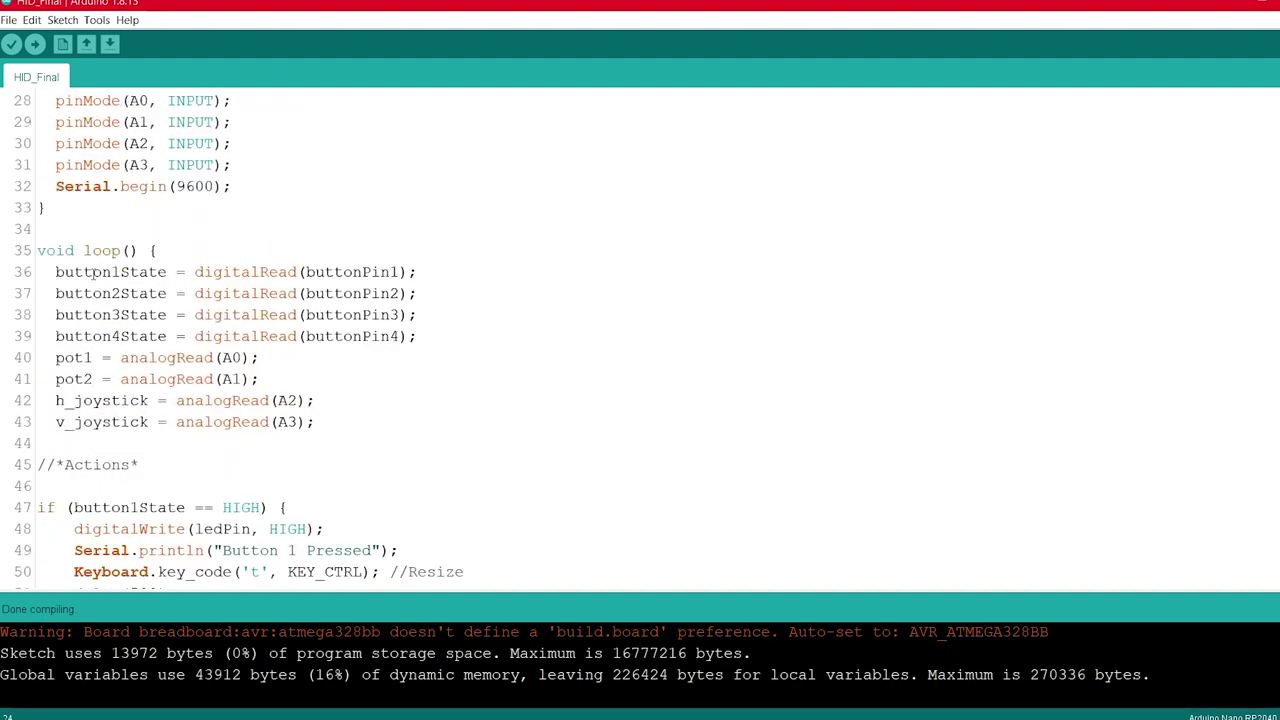
pyautogui.scroll(-1, 165, 293)
pyautogui.moveTo(311, 357)
pyautogui.mouseDown()
pyautogui.moveTo(63, 248)
pyautogui.moveTo(37, 207)
pyautogui.mouseUp()
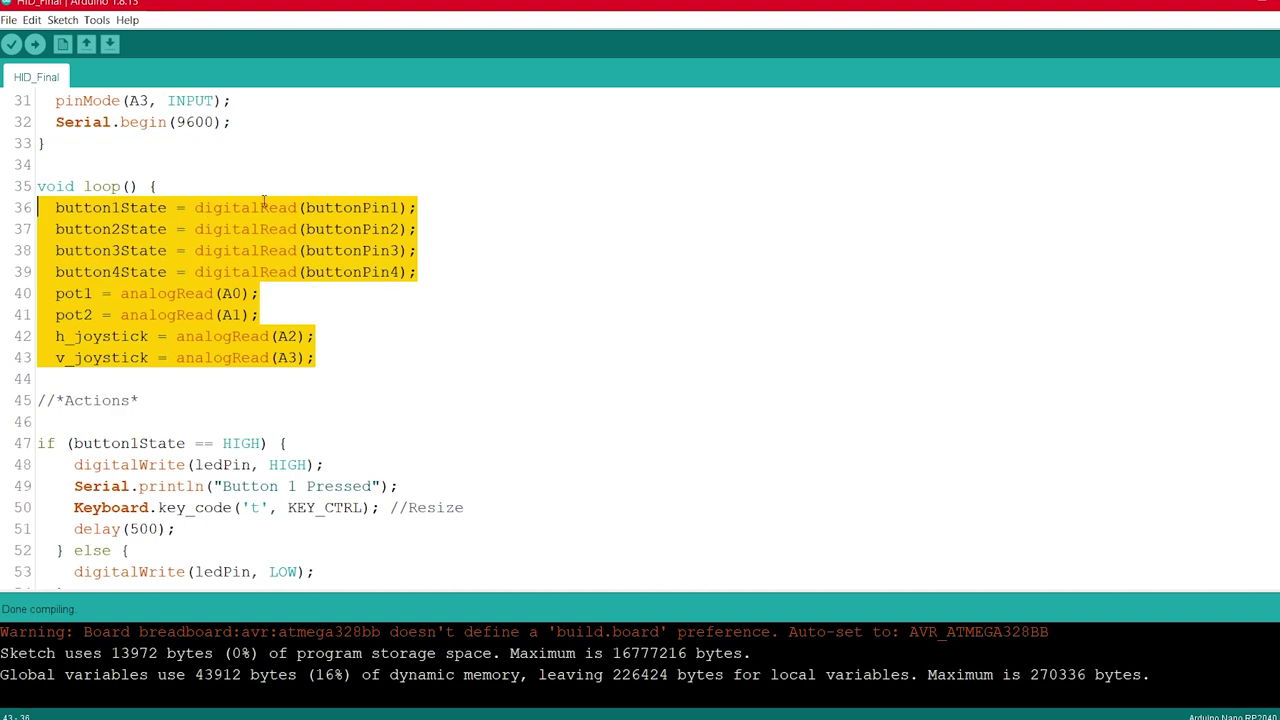
pyautogui.click(142, 400)
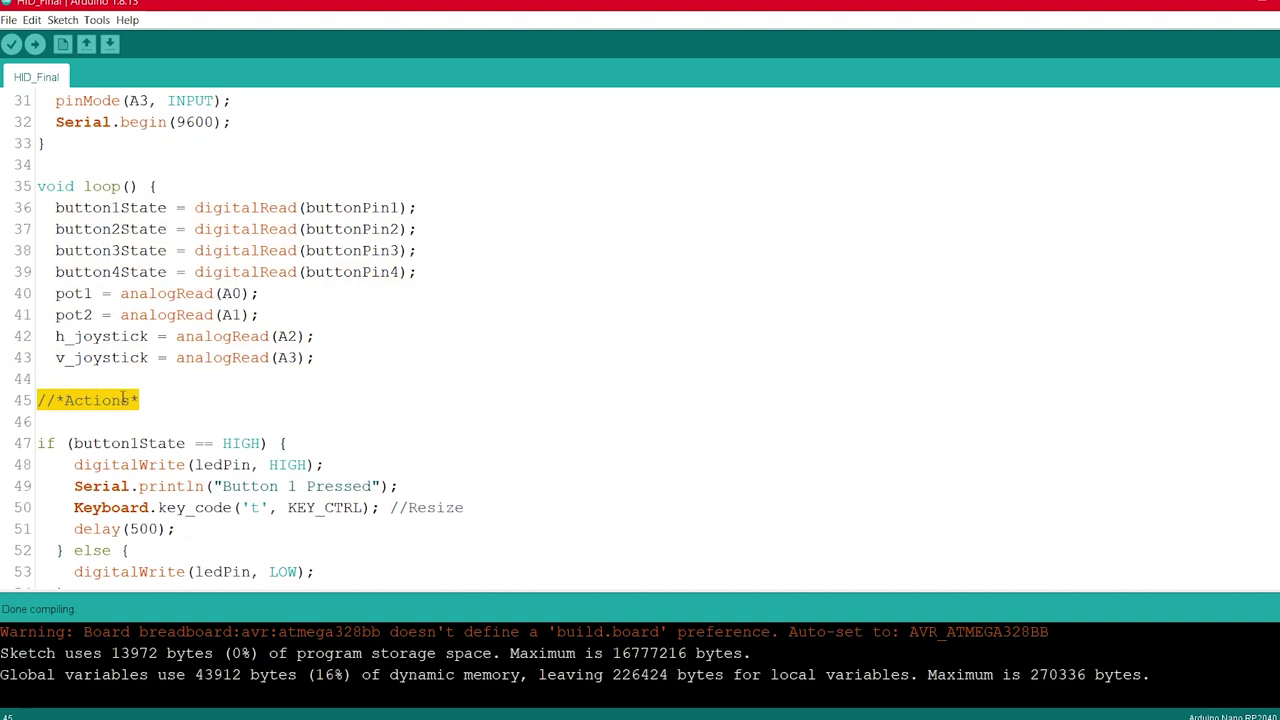
pyautogui.scroll(-2, 170, 397)
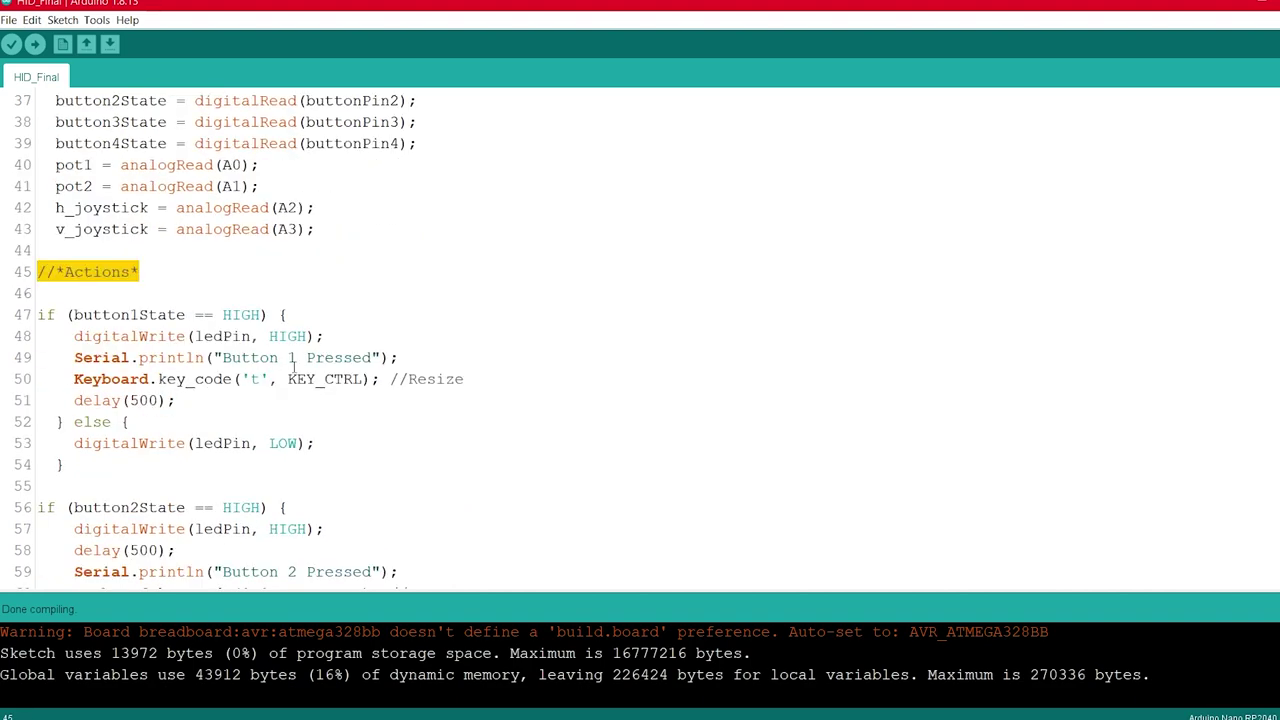
pyautogui.scroll(-3, 430, 344)
pyautogui.scroll(-2, 437, 343)
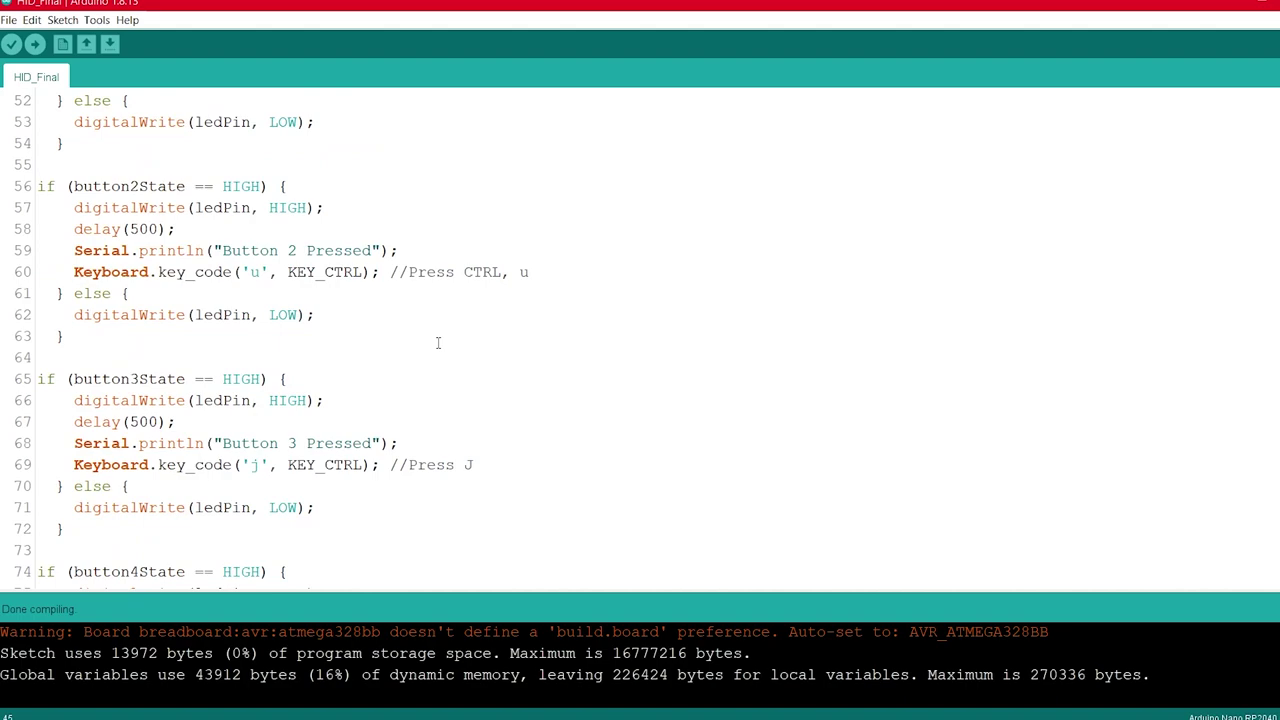
pyautogui.scroll(-3, 446, 340)
pyautogui.scroll(-3, 446, 340)
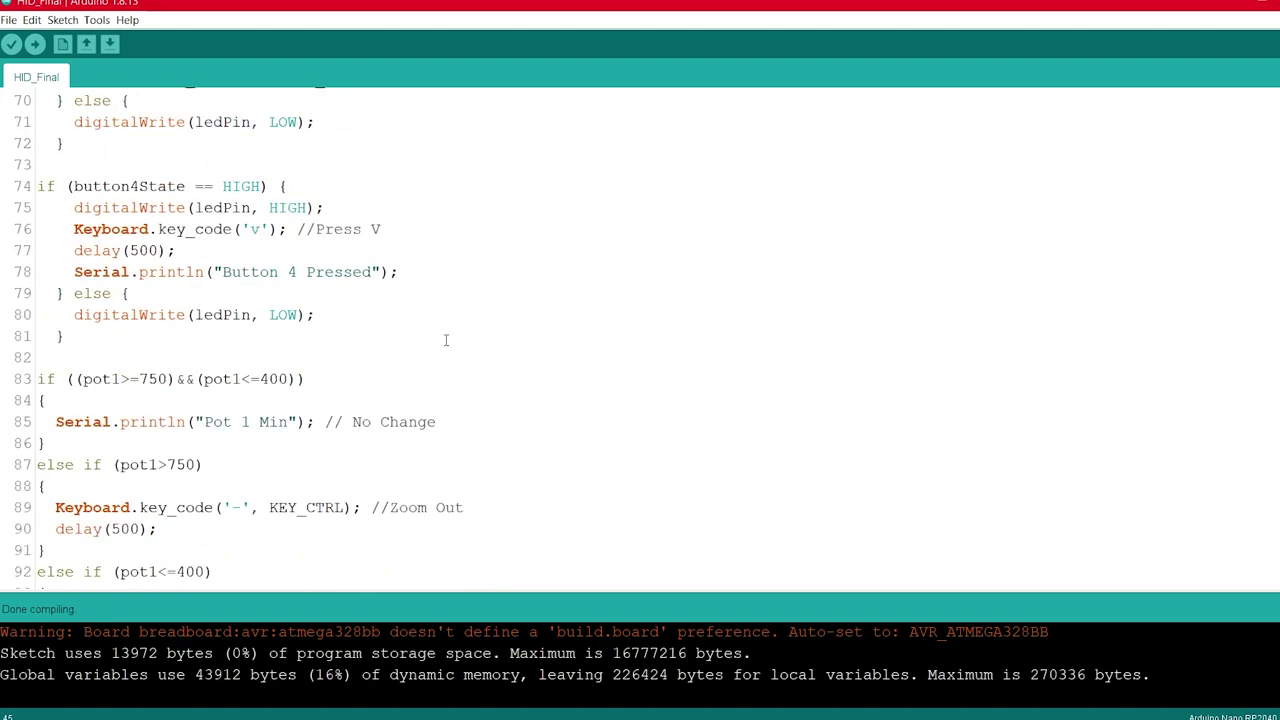
pyautogui.scroll(-4, 446, 340)
pyautogui.scroll(-3, 446, 340)
pyautogui.scroll(-1, 446, 340)
pyautogui.scroll(-1, 446, 340)
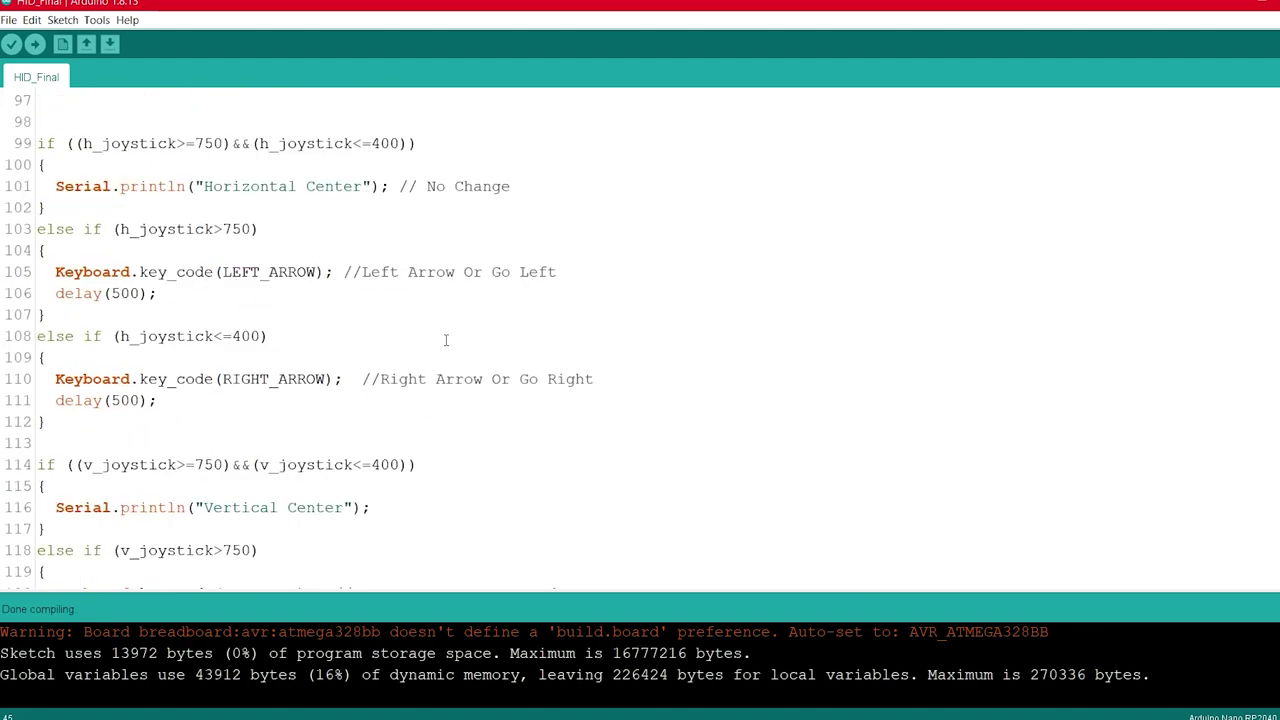
pyautogui.scroll(1, 446, 340)
pyautogui.scroll(1, 437, 336)
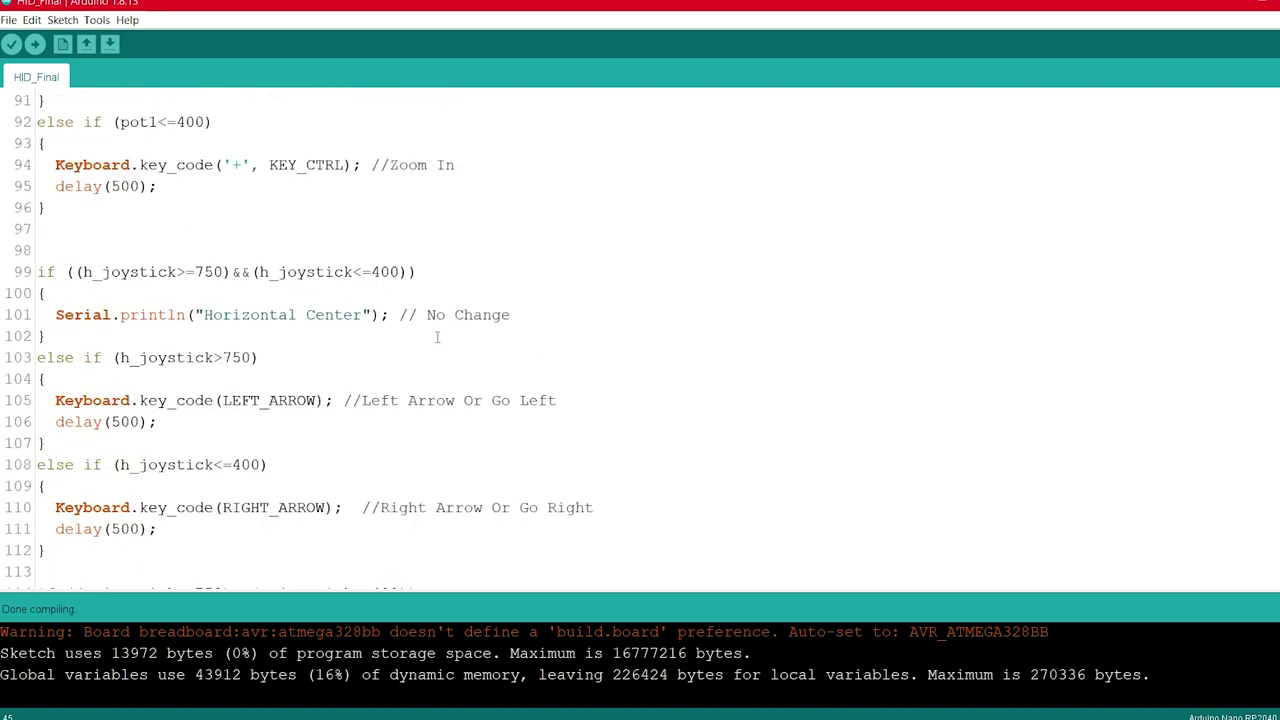
pyautogui.scroll(1, 437, 336)
pyautogui.scroll(-1, 437, 336)
pyautogui.scroll(-2, 437, 336)
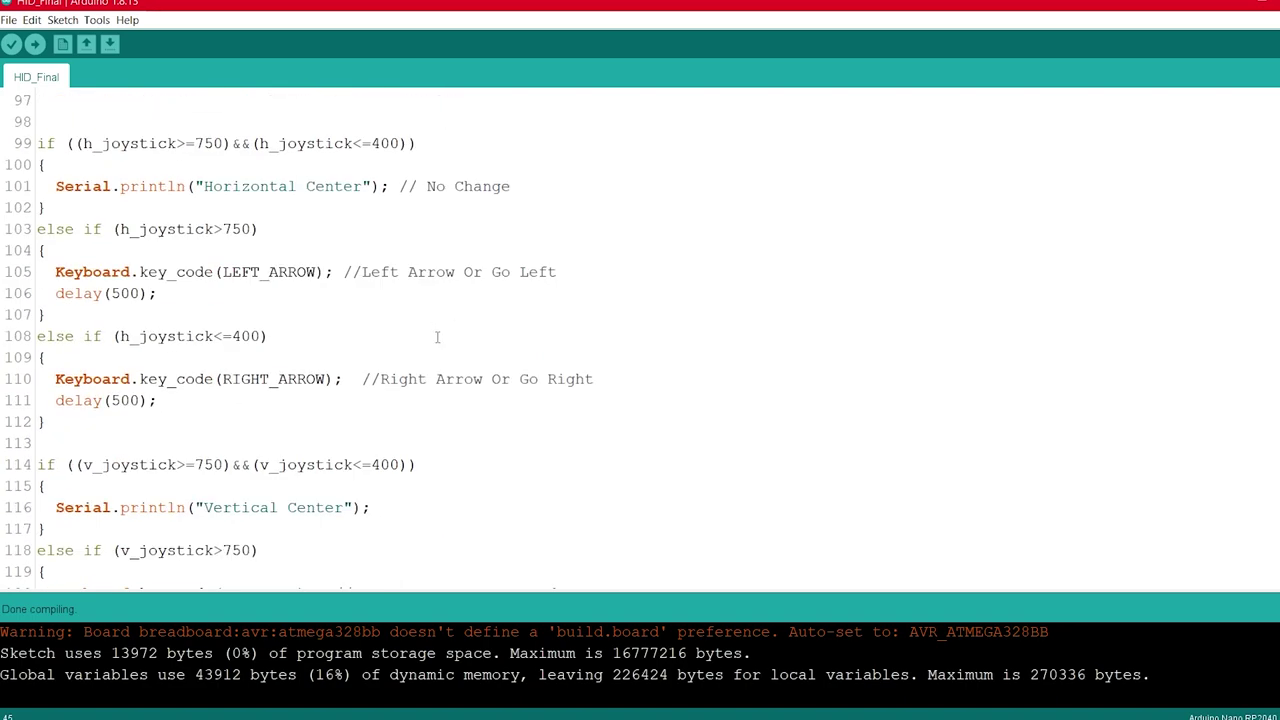
pyautogui.scroll(-1, 437, 336)
pyautogui.scroll(-1, 437, 336)
pyautogui.scroll(-1, 437, 336)
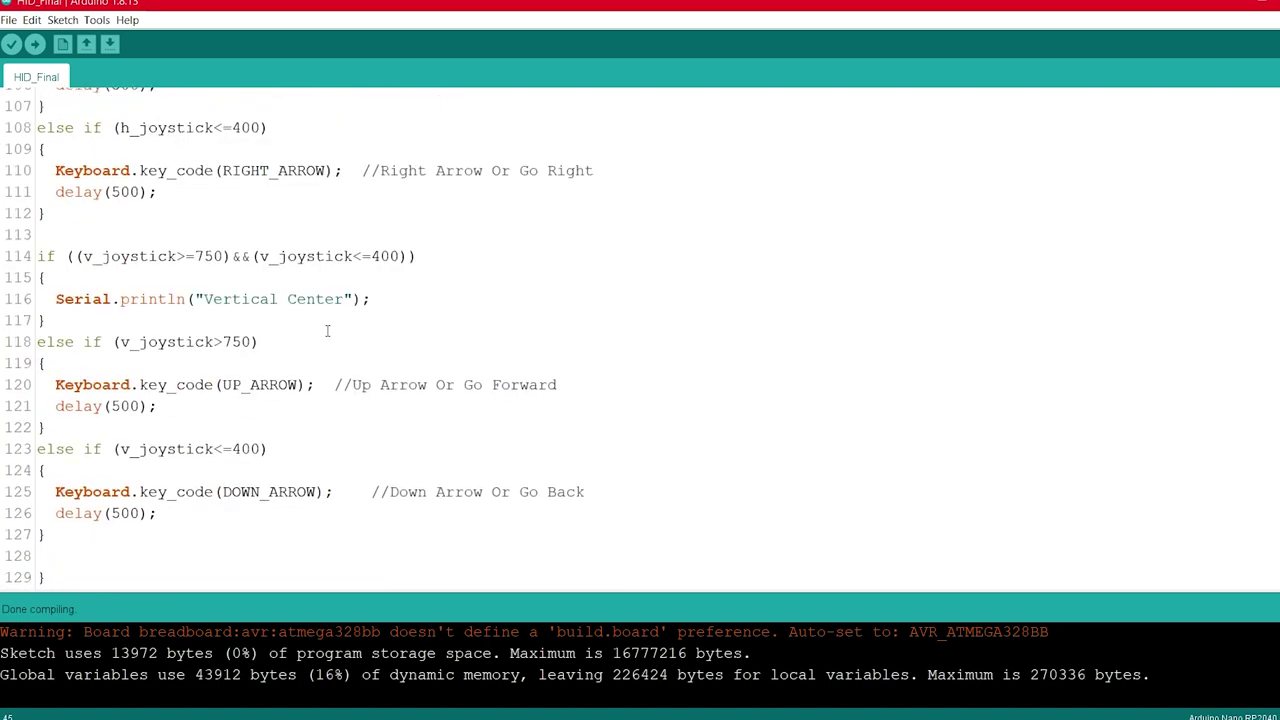
pyautogui.moveTo(124, 270)
pyautogui.mouseDown()
pyautogui.moveTo(271, 384)
pyautogui.moveTo(280, 492)
pyautogui.mouseUp()
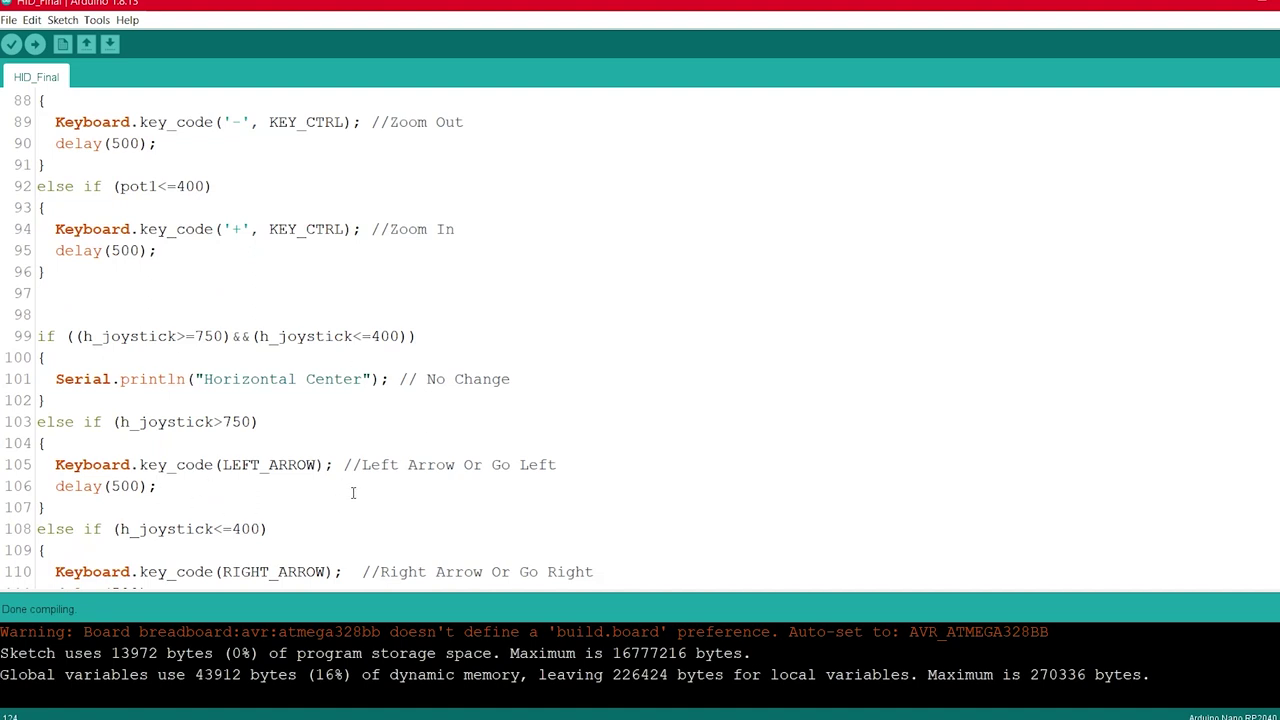
pyautogui.scroll(-4, 352, 492)
pyautogui.scroll(-2, 349, 487)
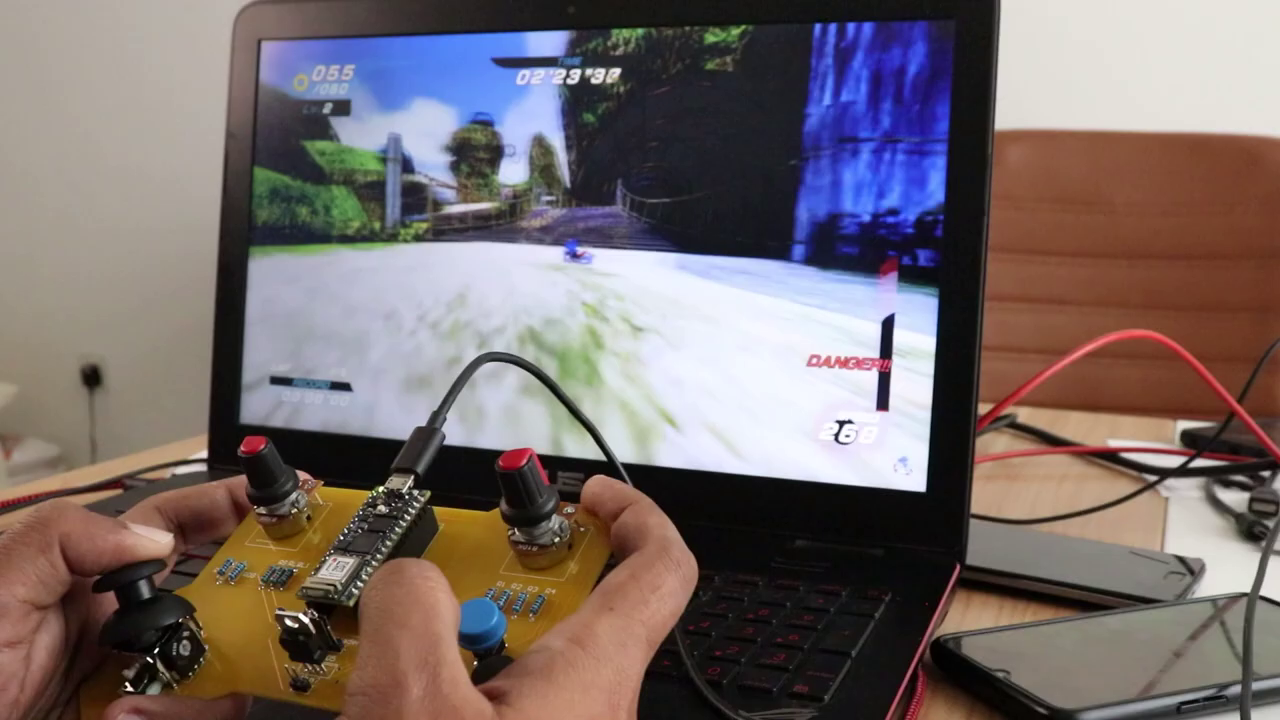